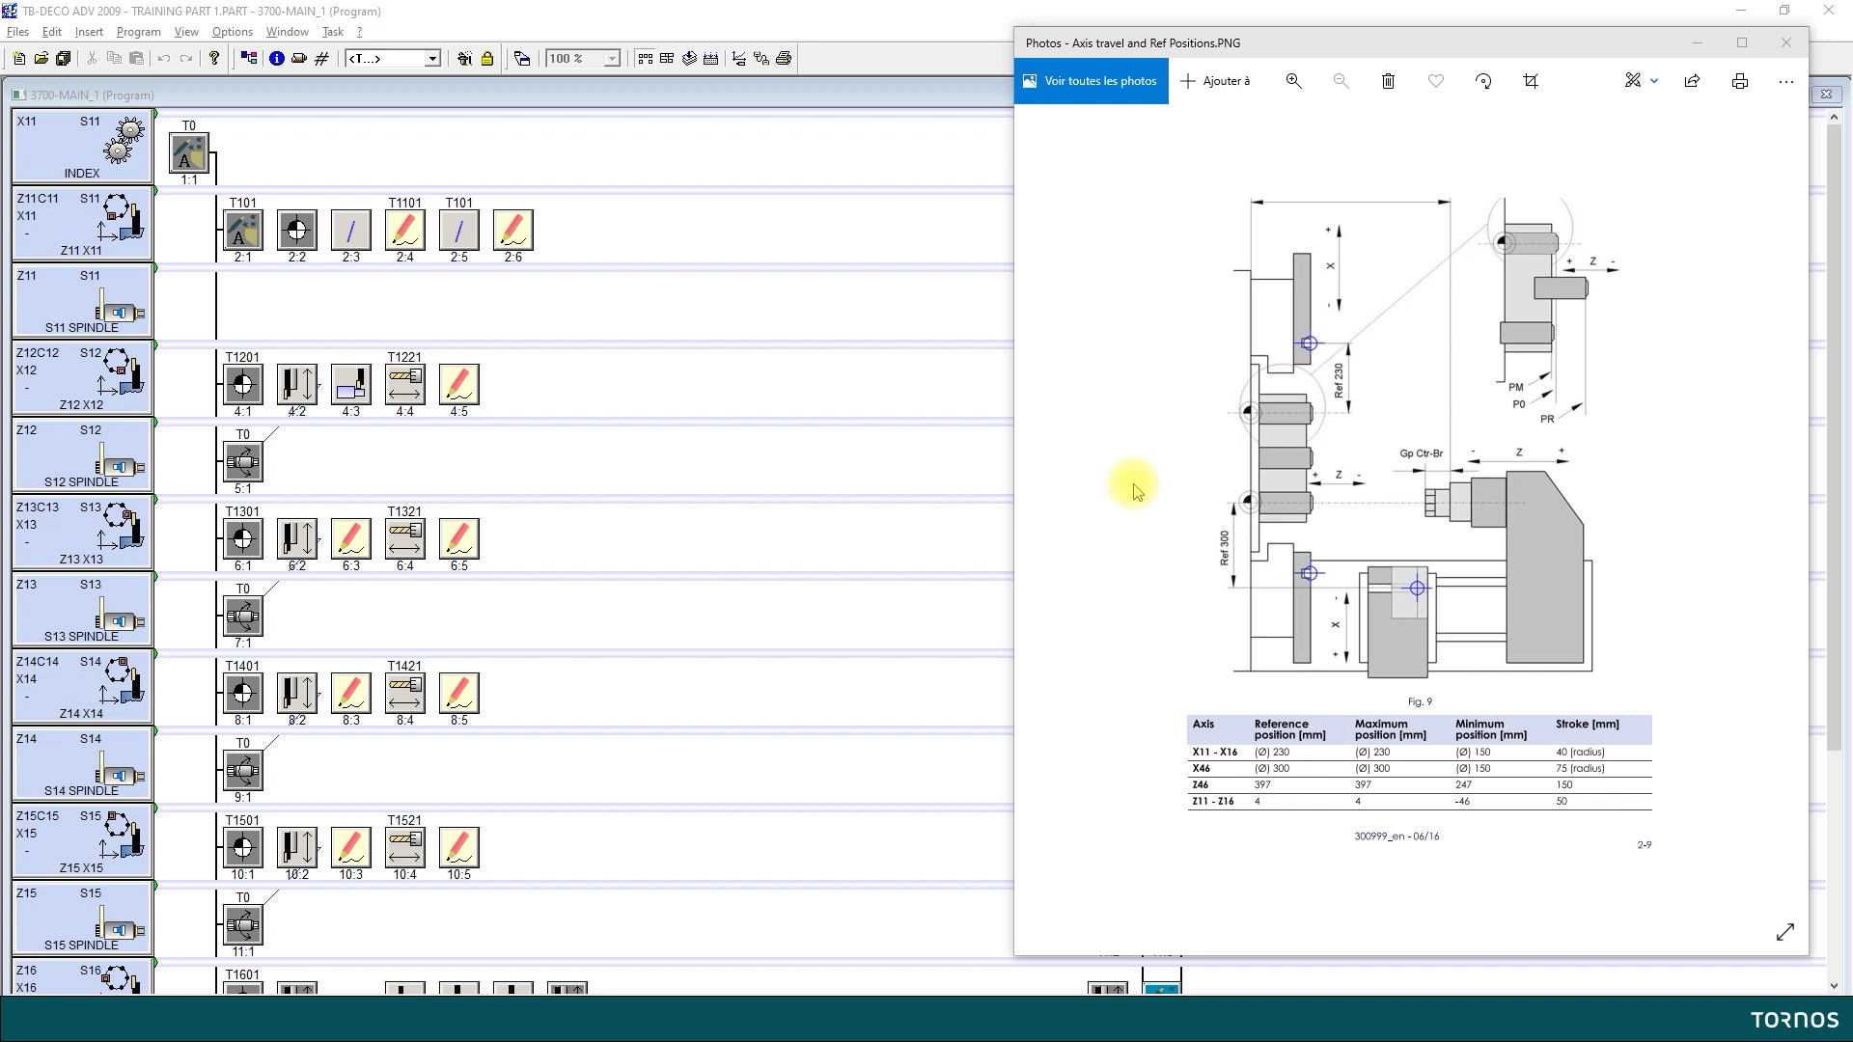
# View the standard tool geometry drawing and return to the axis travel and reference positions drawing
pyautogui.moveTo(1116, 496)
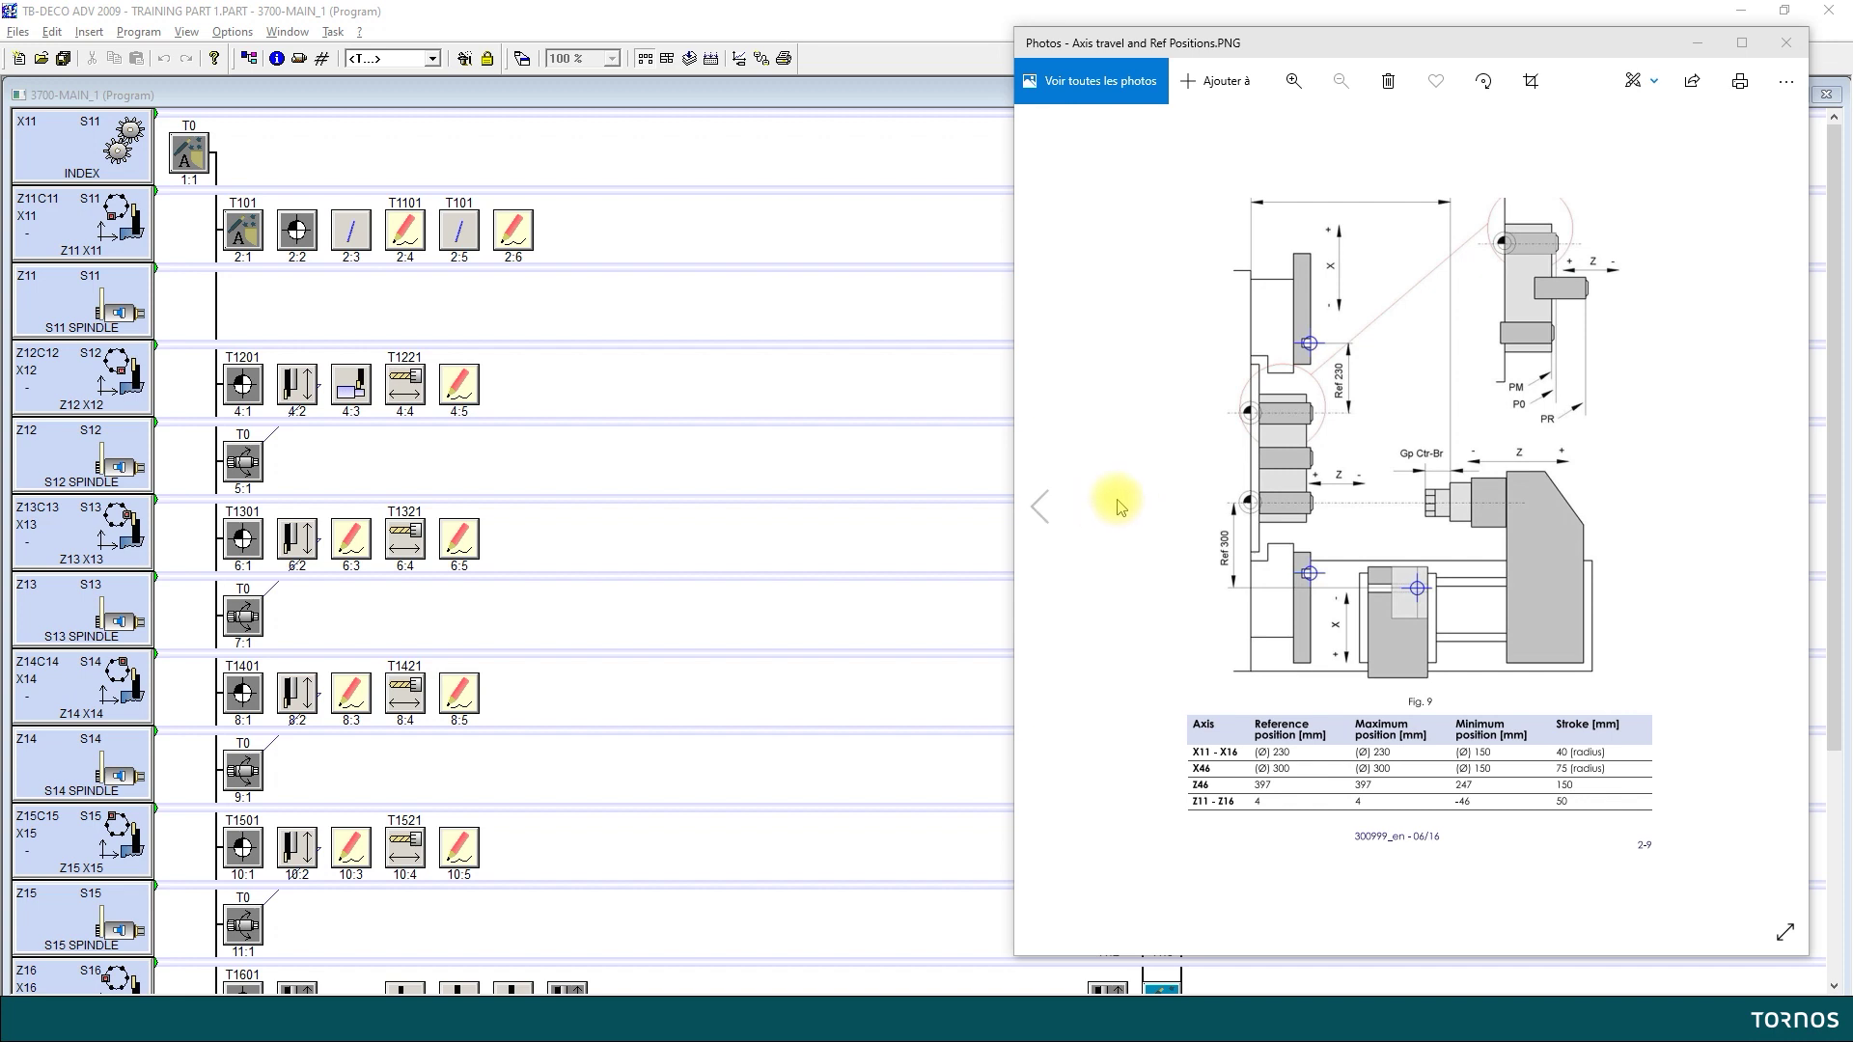
pyautogui.click(1039, 506)
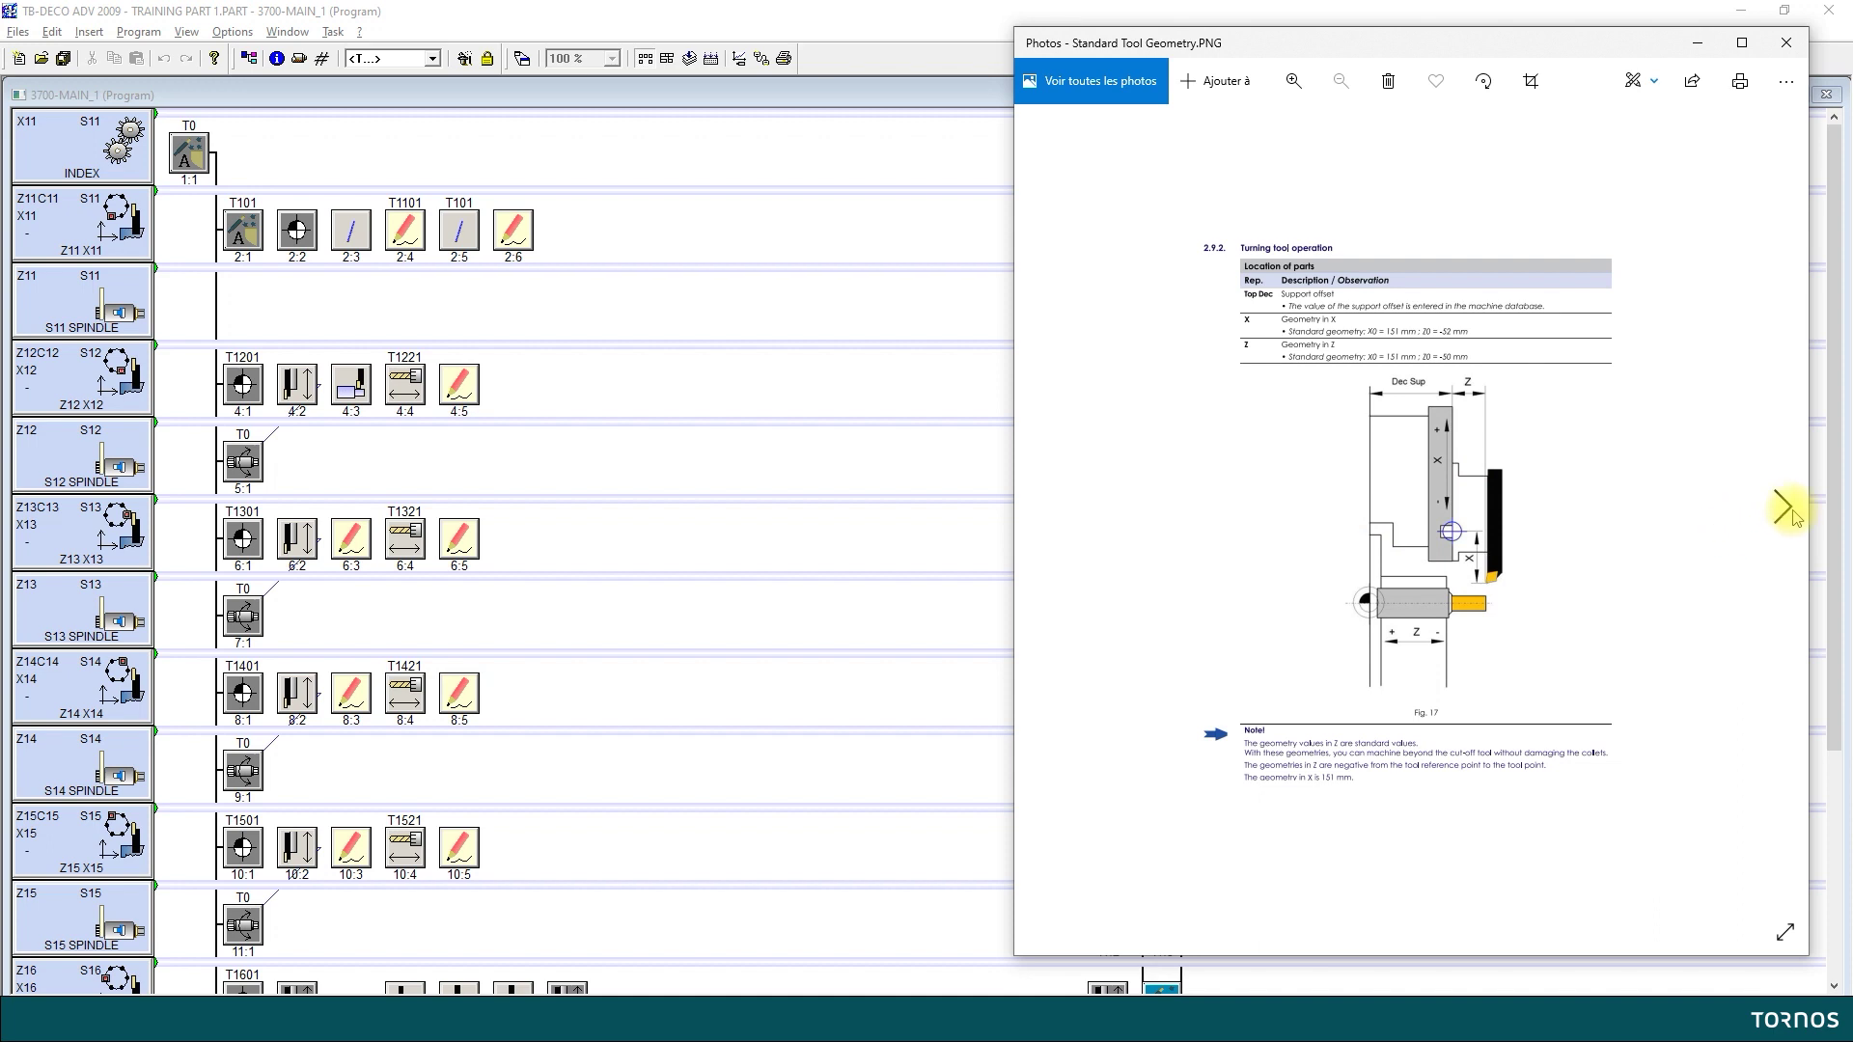
pyautogui.click(1792, 513)
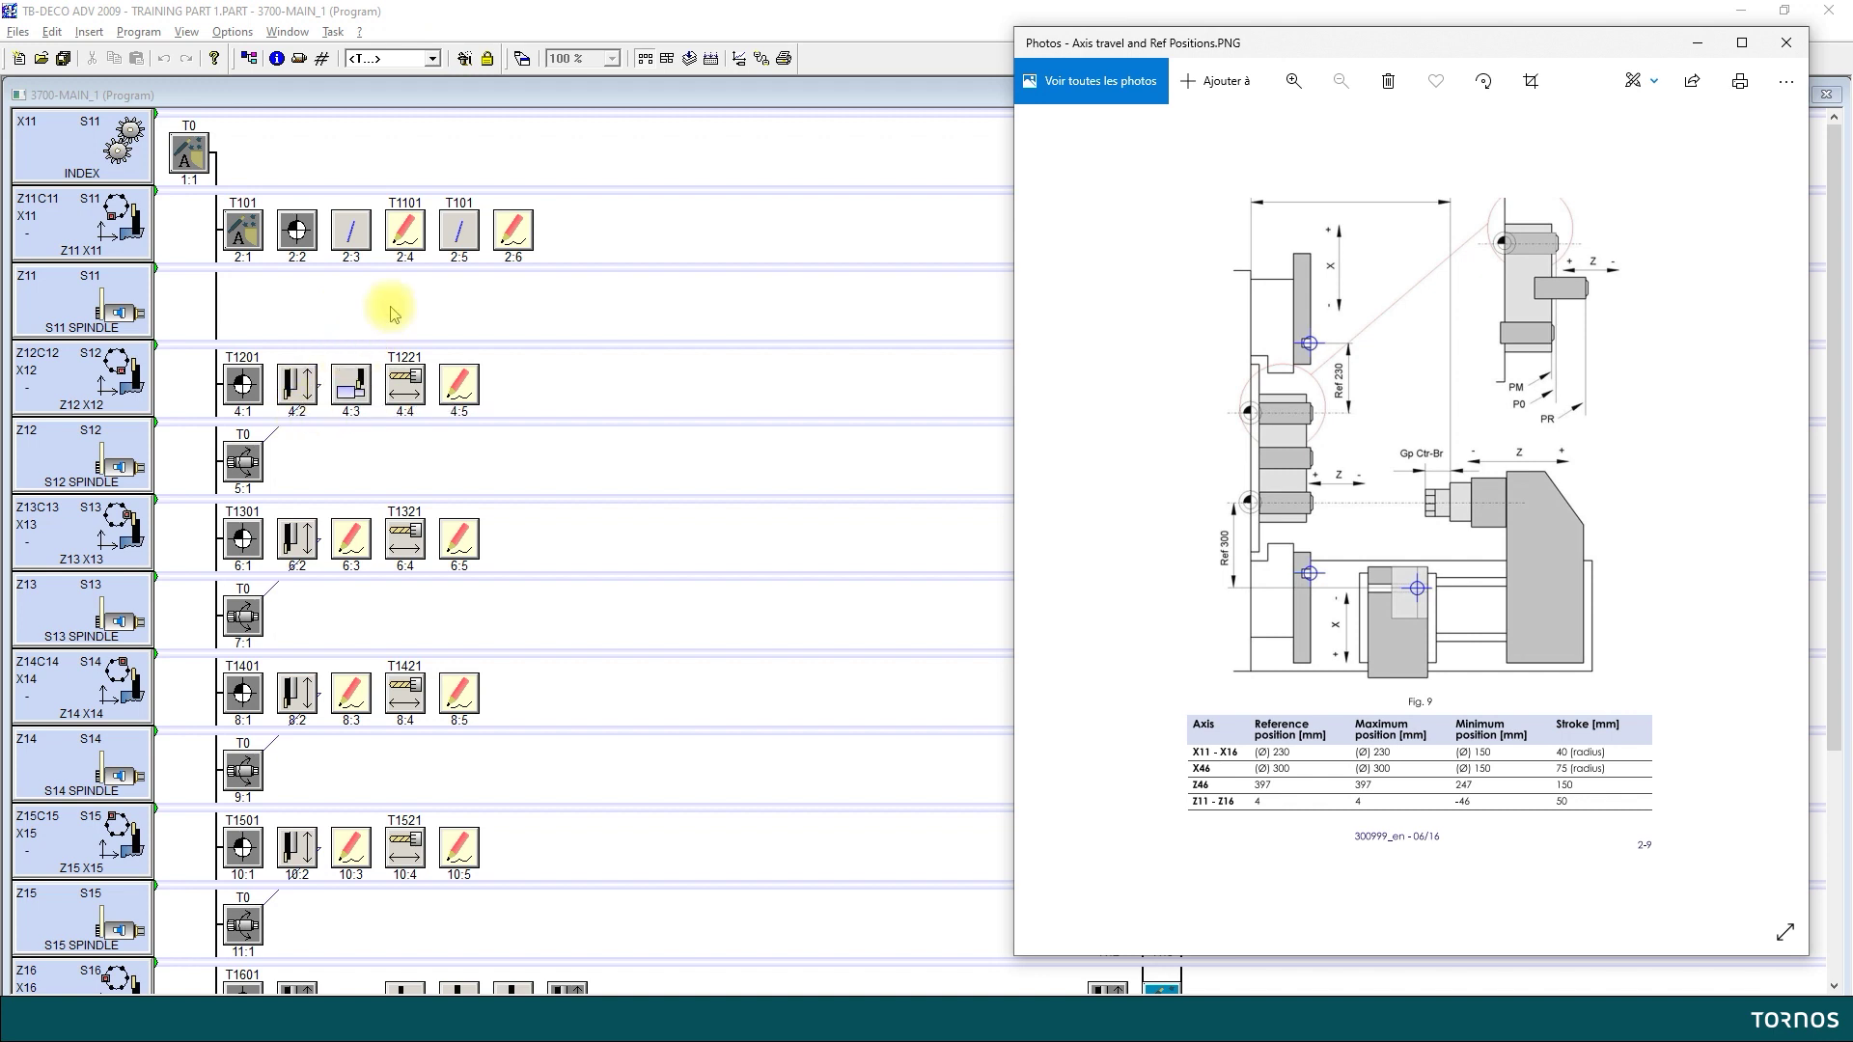
# Open the geometry of tool T1201 D0 and compare it with the axis travel and standard tool geometry drawings
pyautogui.click(432, 59)
pyautogui.click(432, 59)
pyautogui.click(391, 133)
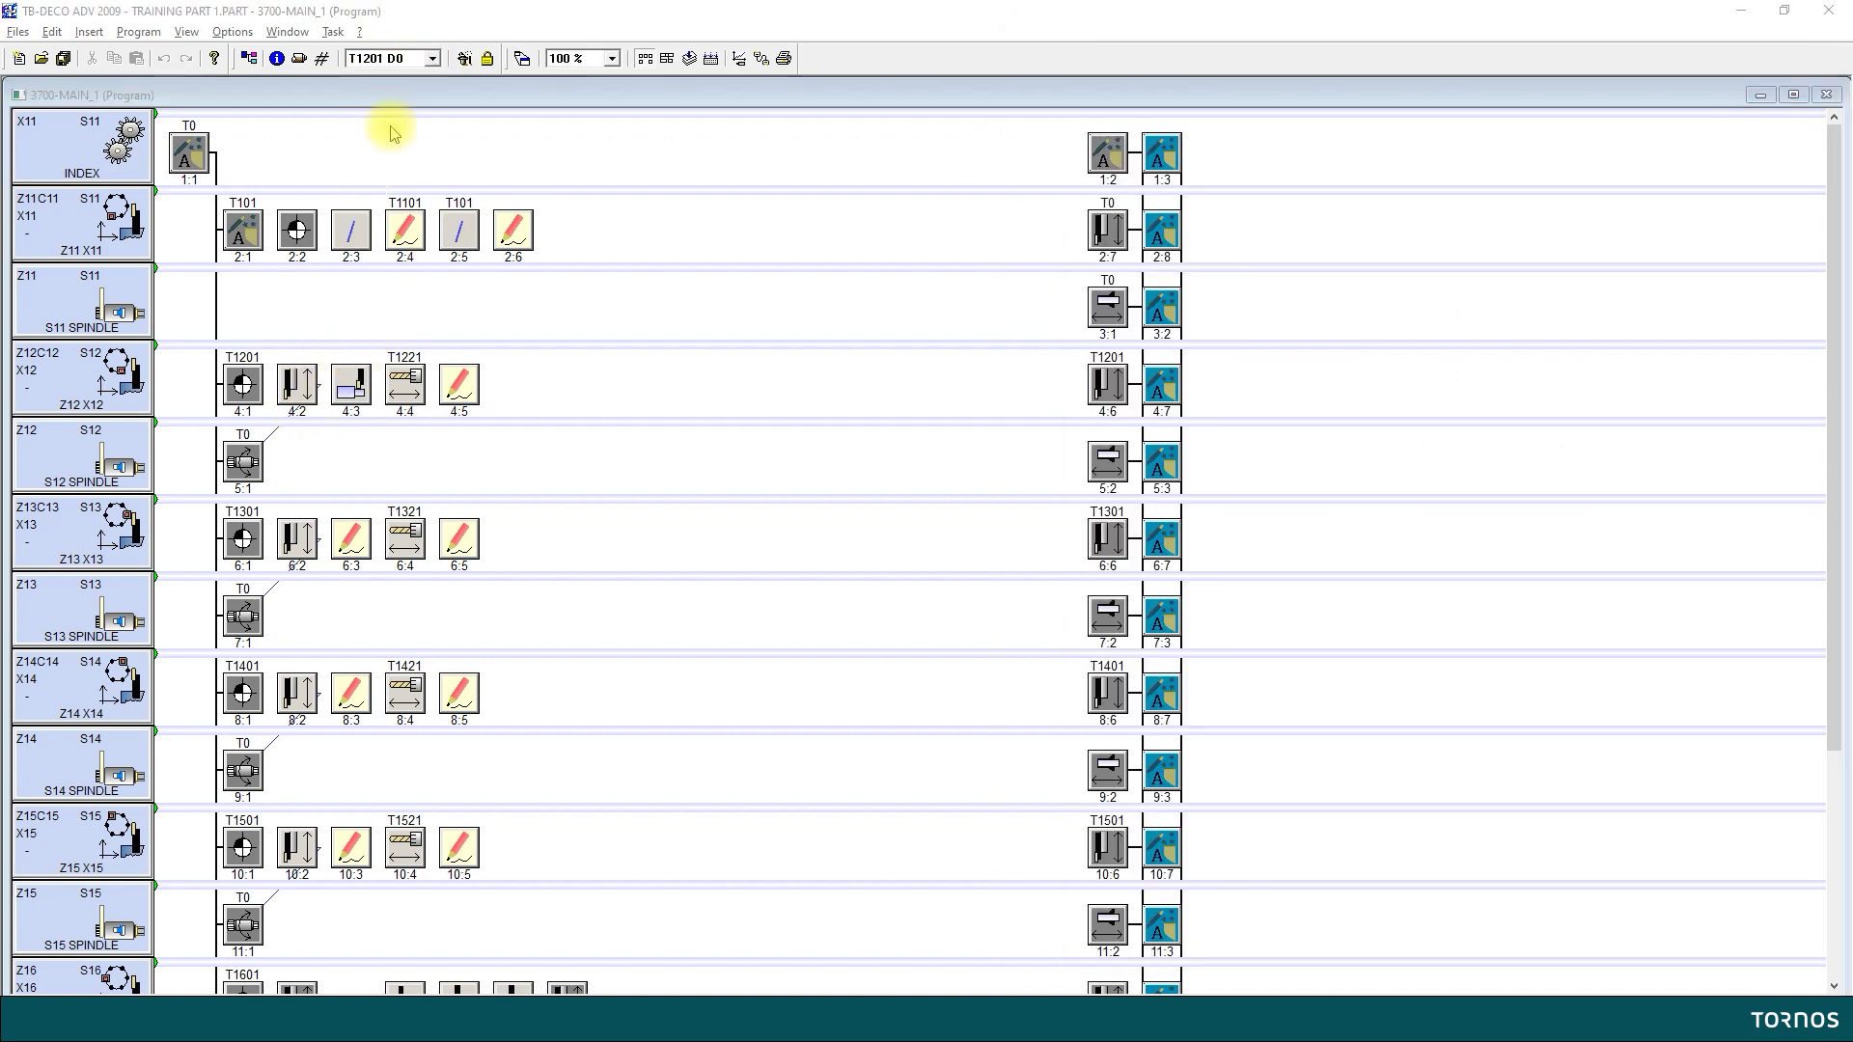
pyautogui.moveTo(959, 310); pyautogui.dragTo(743, 258)
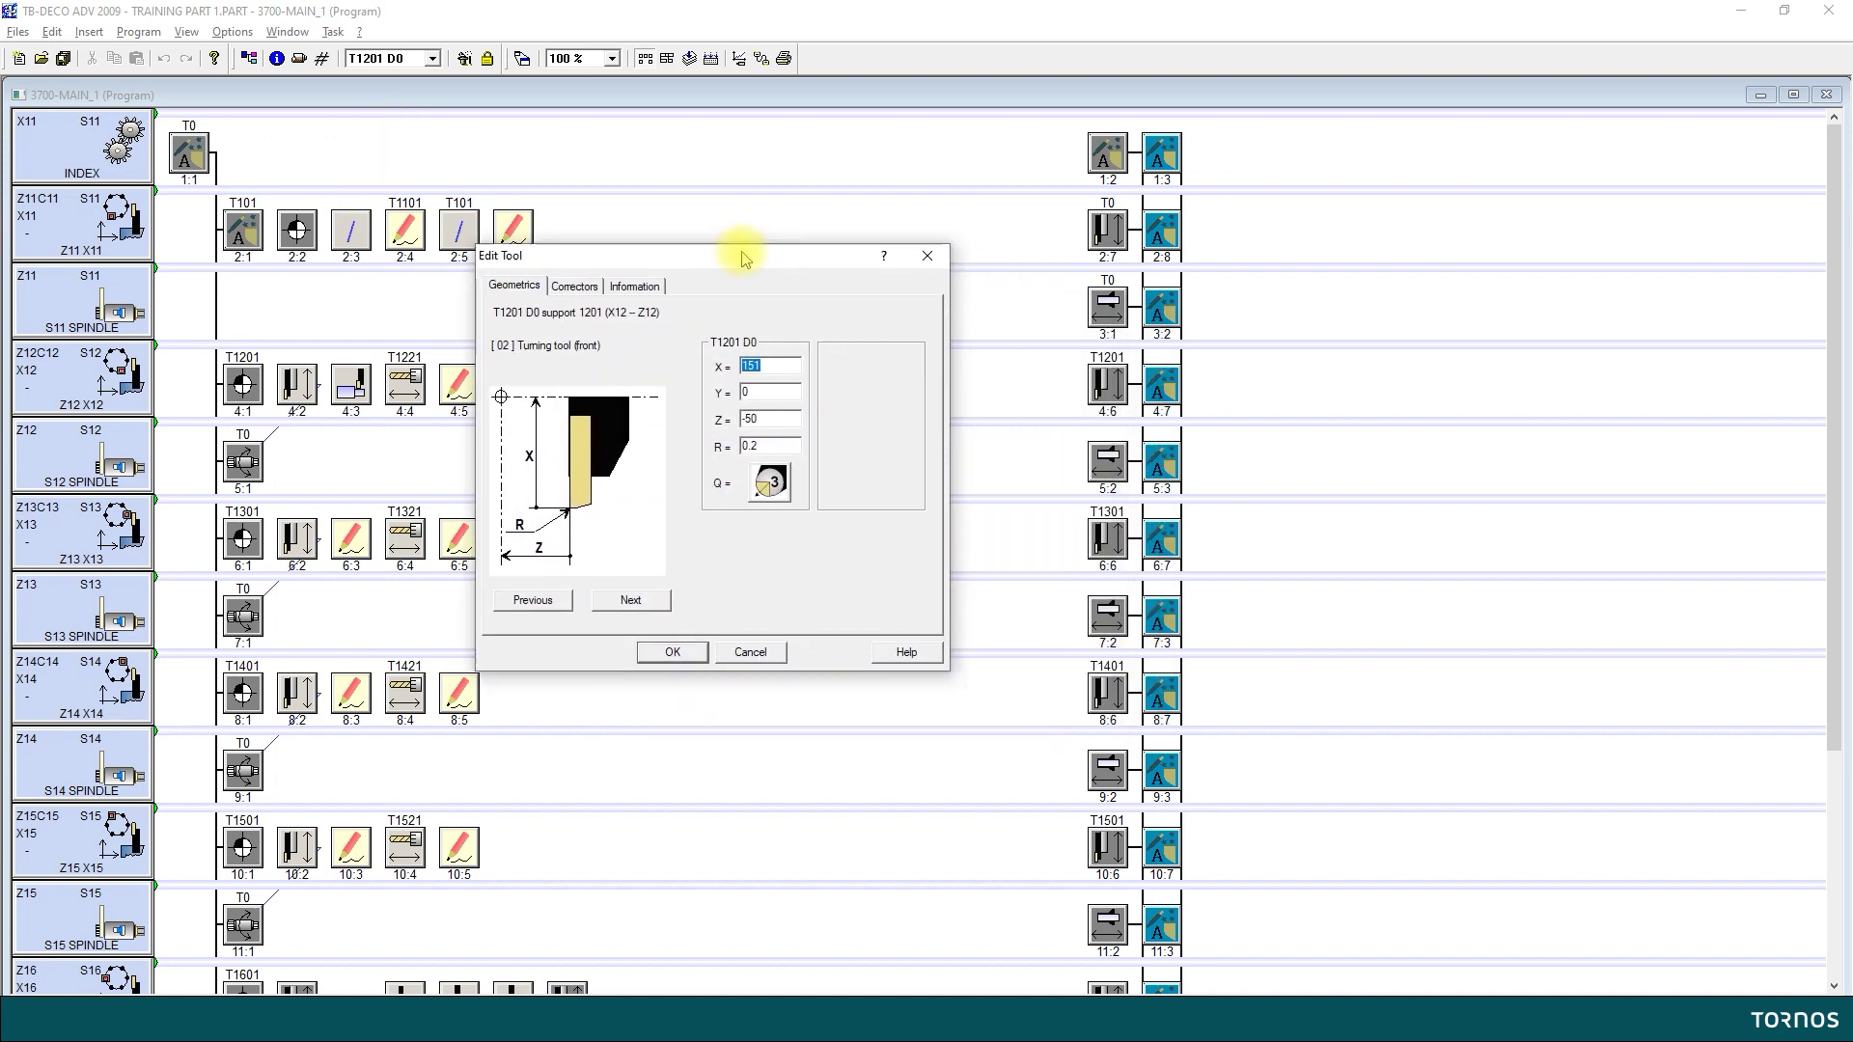
pyautogui.hotkey('alt', 'Tab')
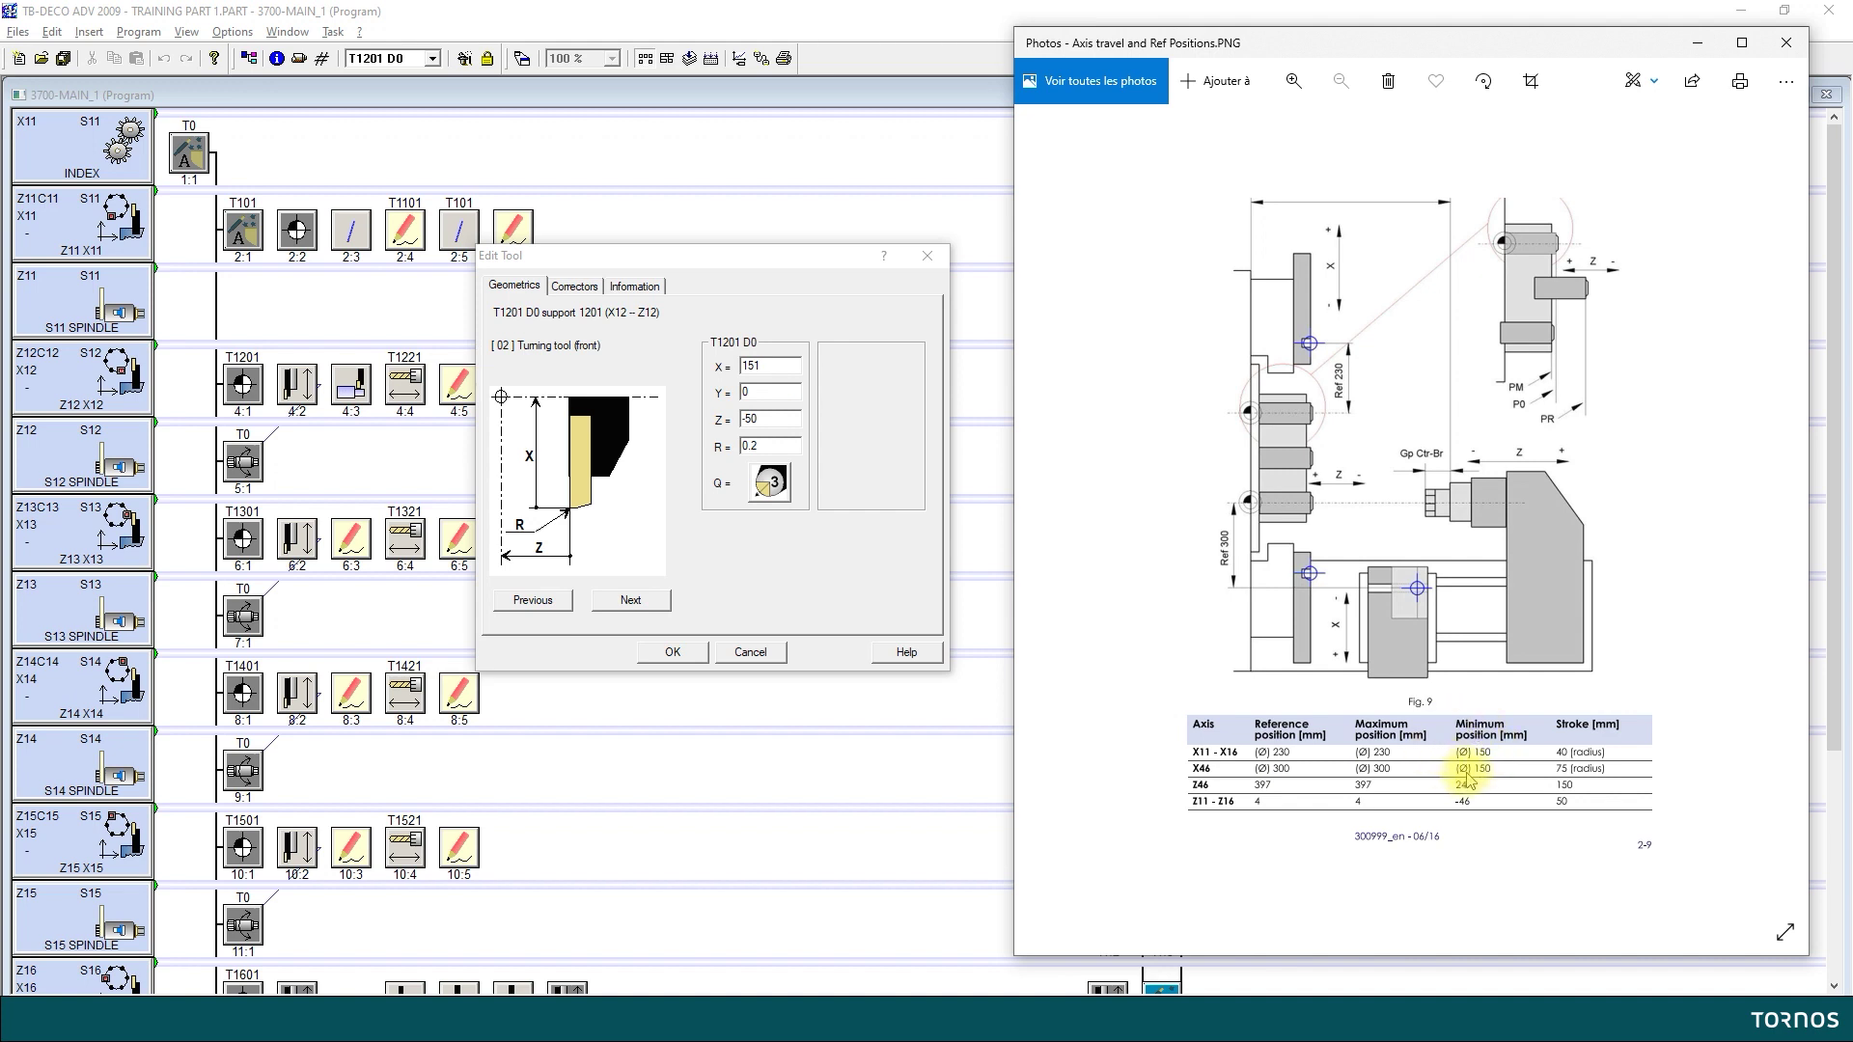
pyautogui.click(1037, 505)
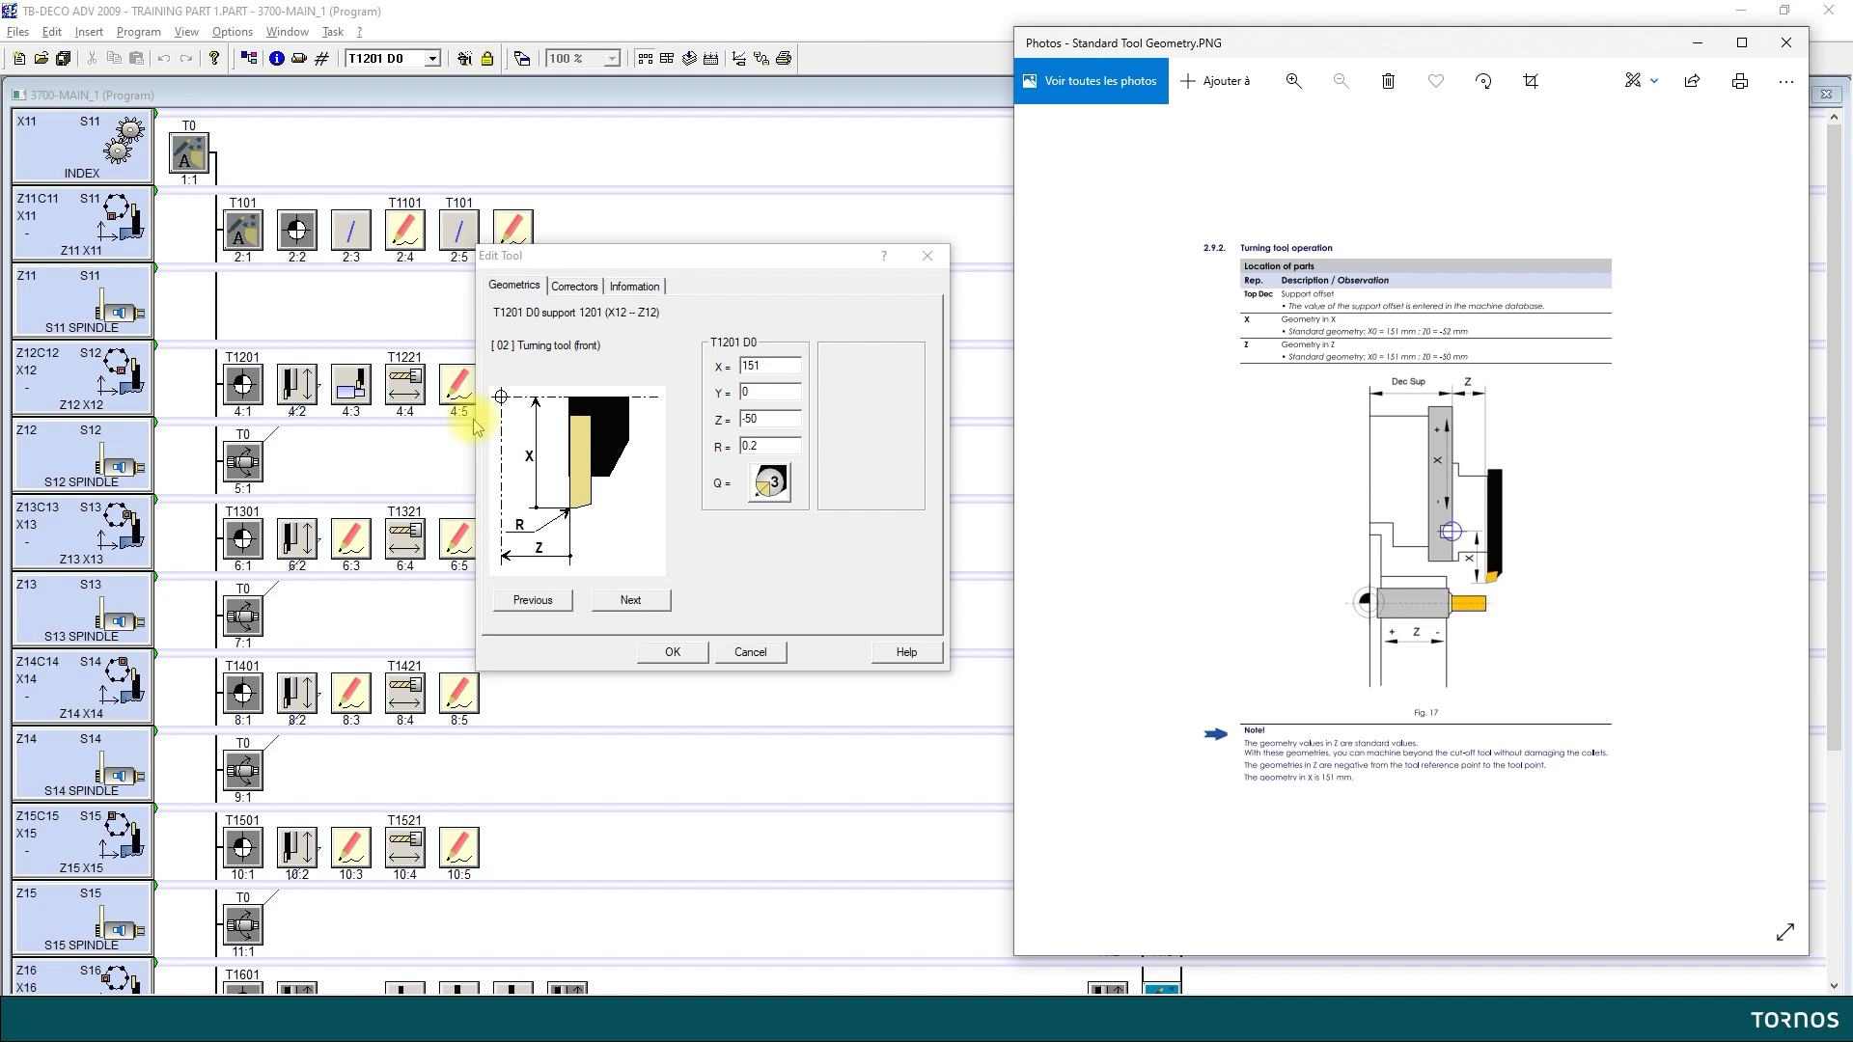
pyautogui.click(673, 652)
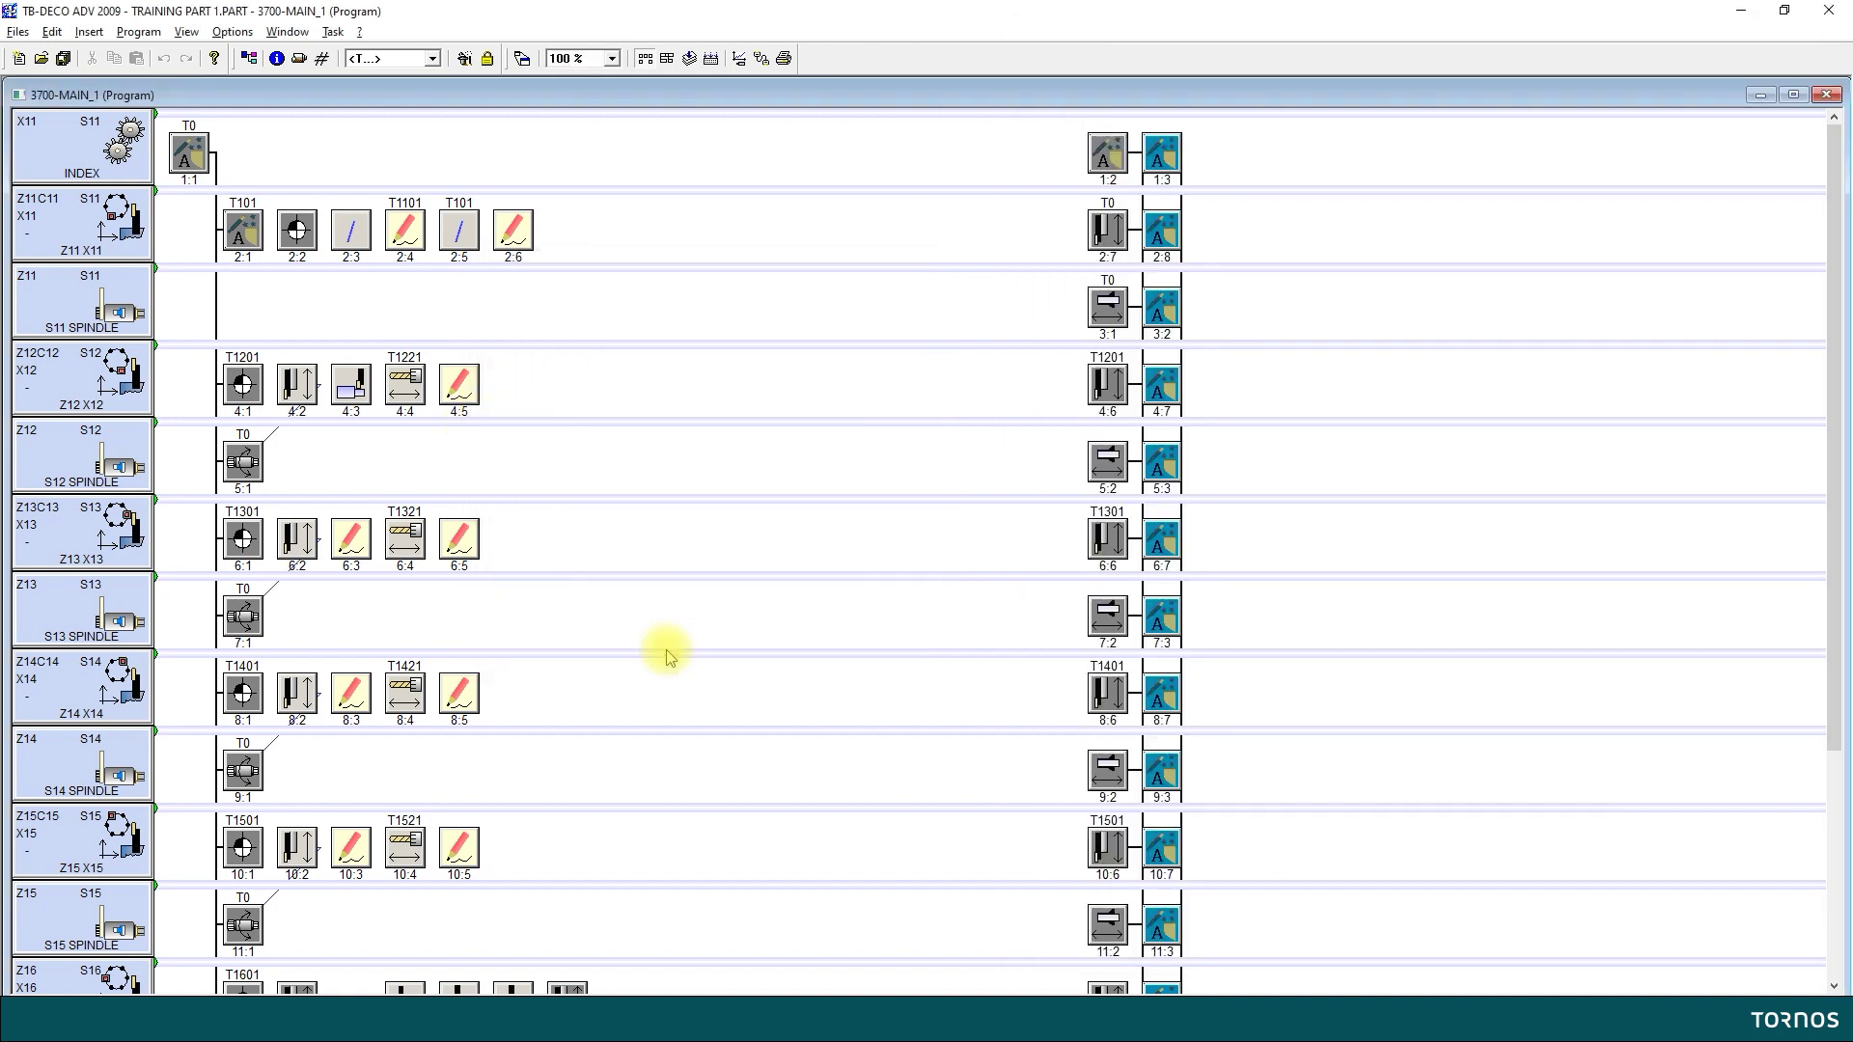
# Start a new tool definition and choose tool number 12010
pyautogui.click(433, 58)
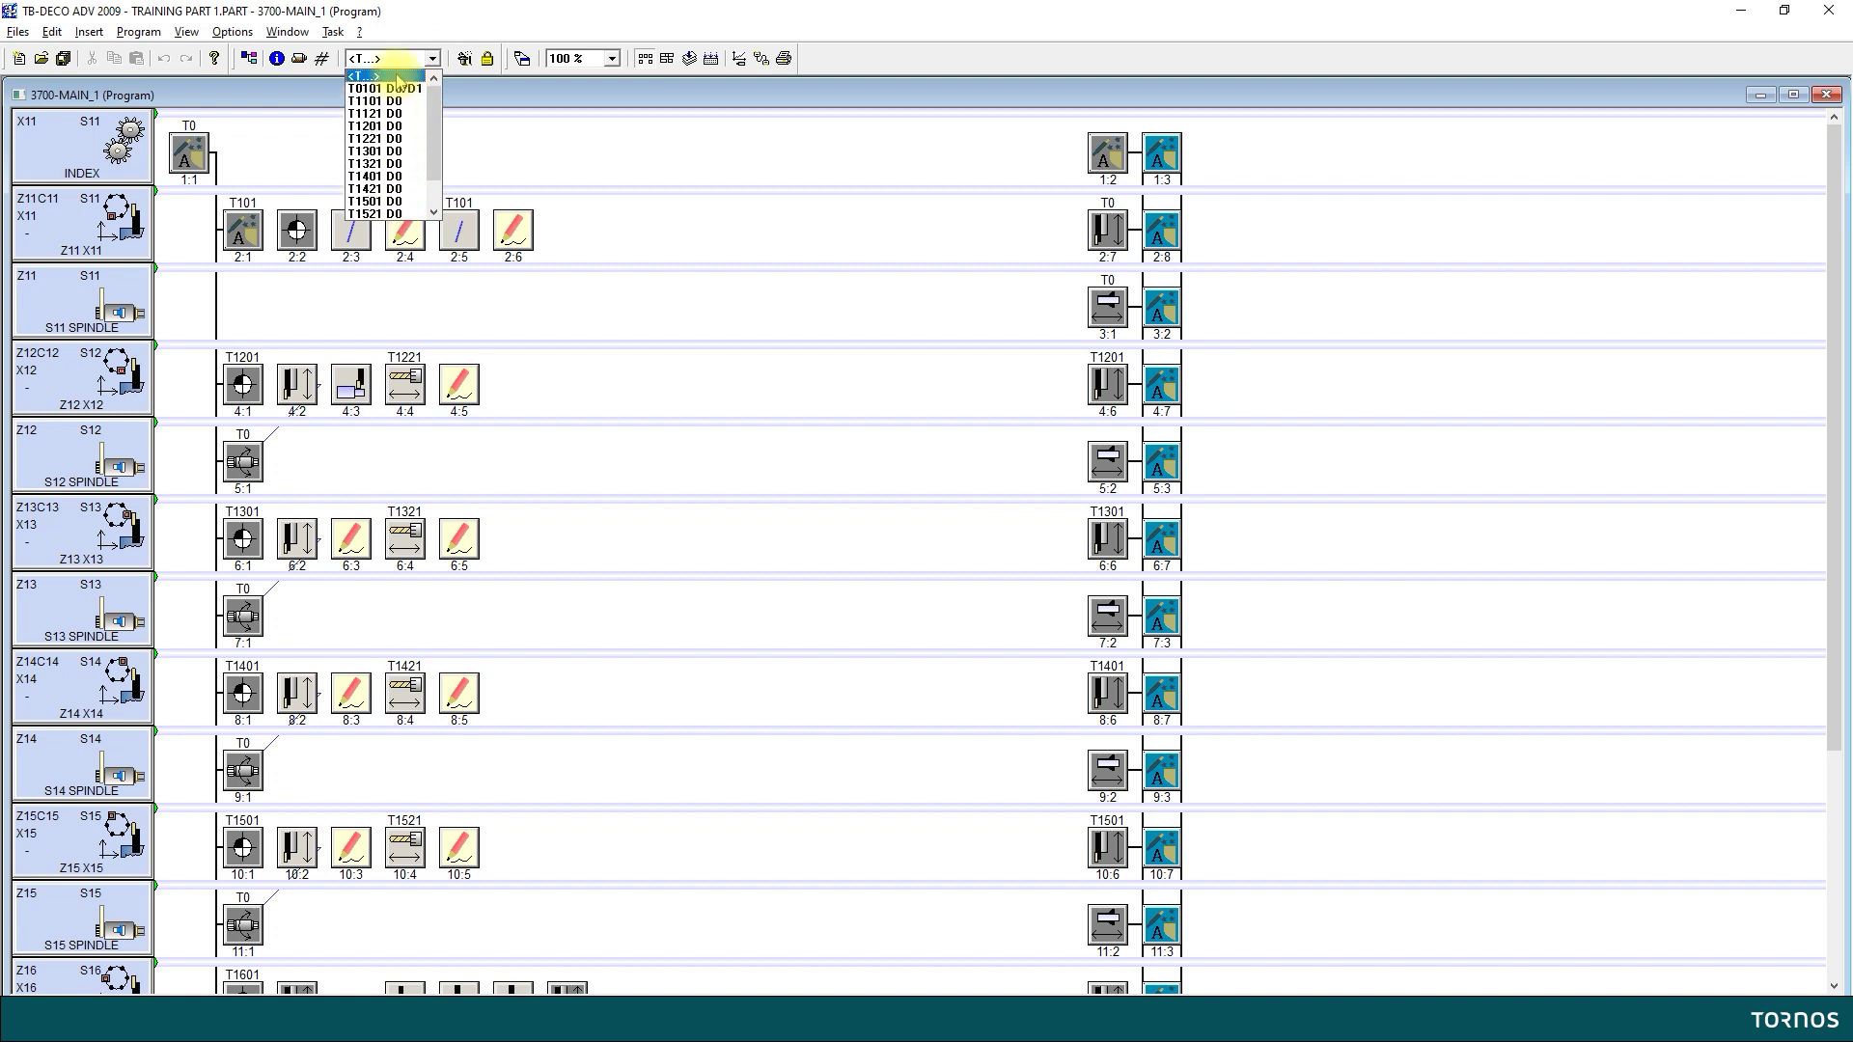
pyautogui.click(398, 77)
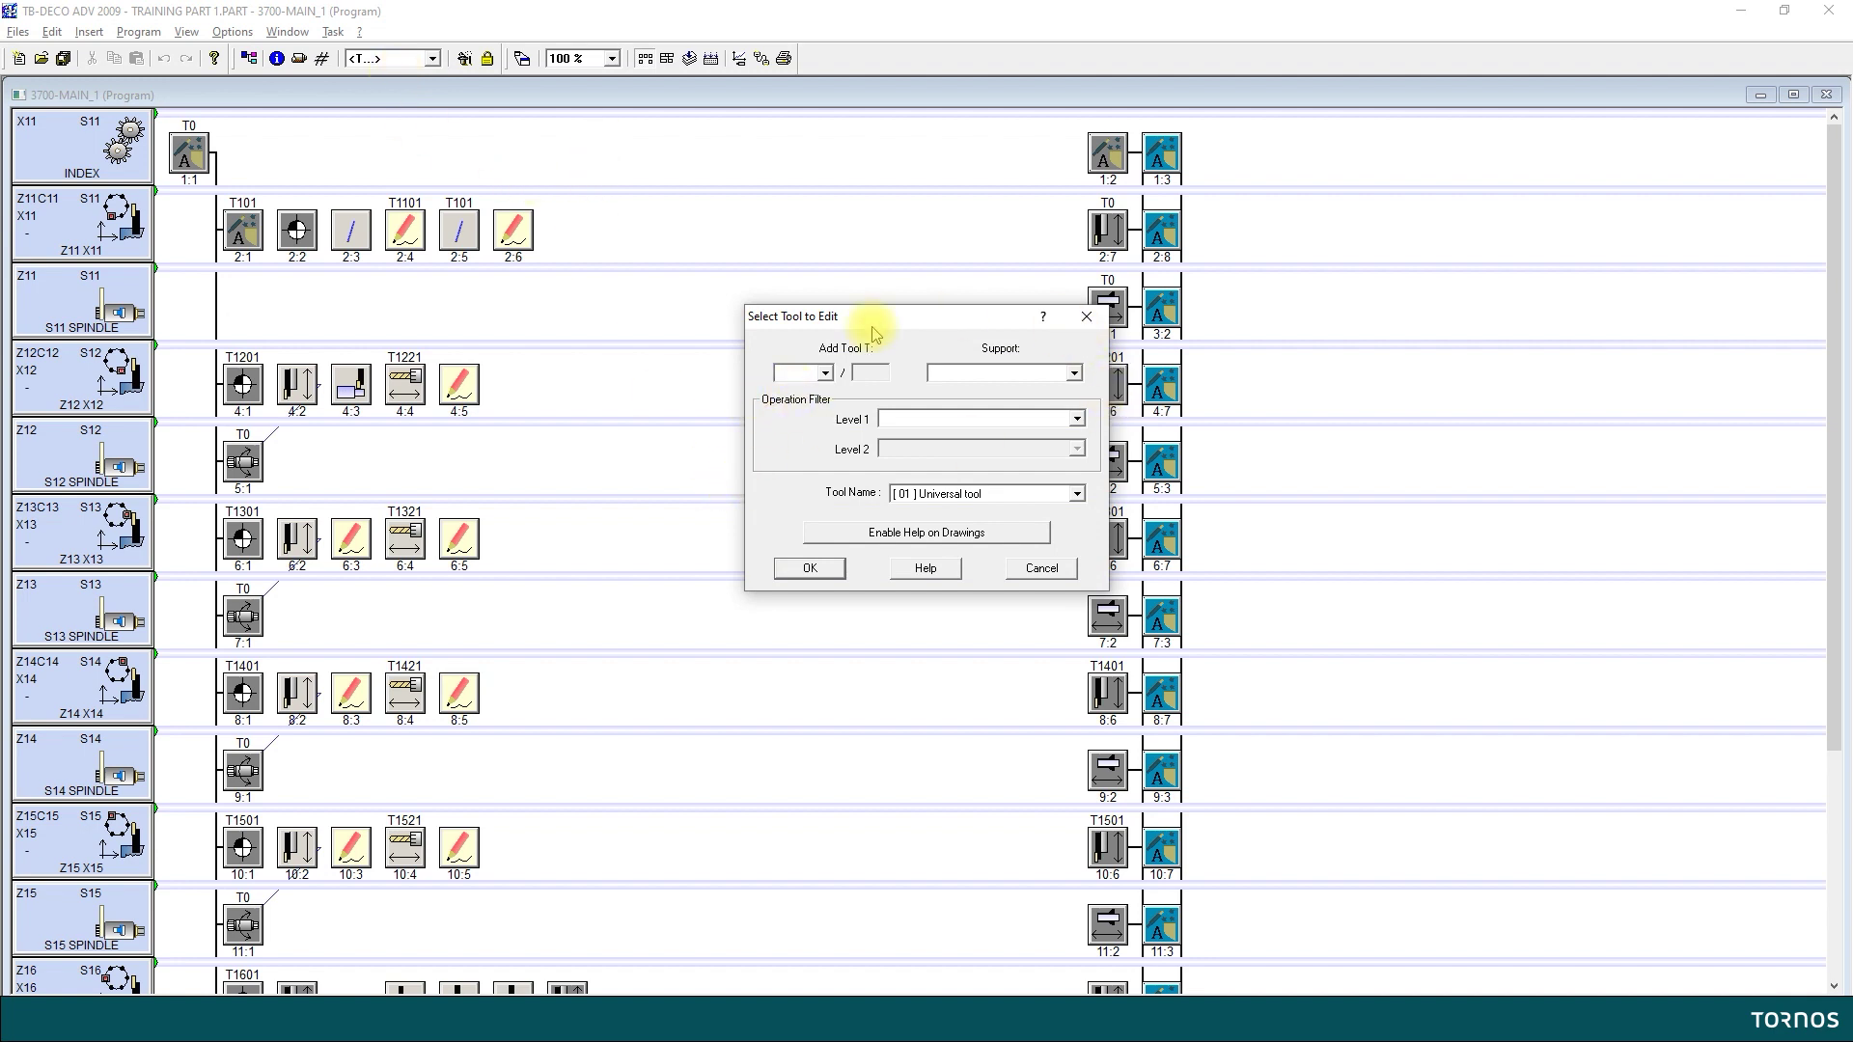
pyautogui.click(826, 375)
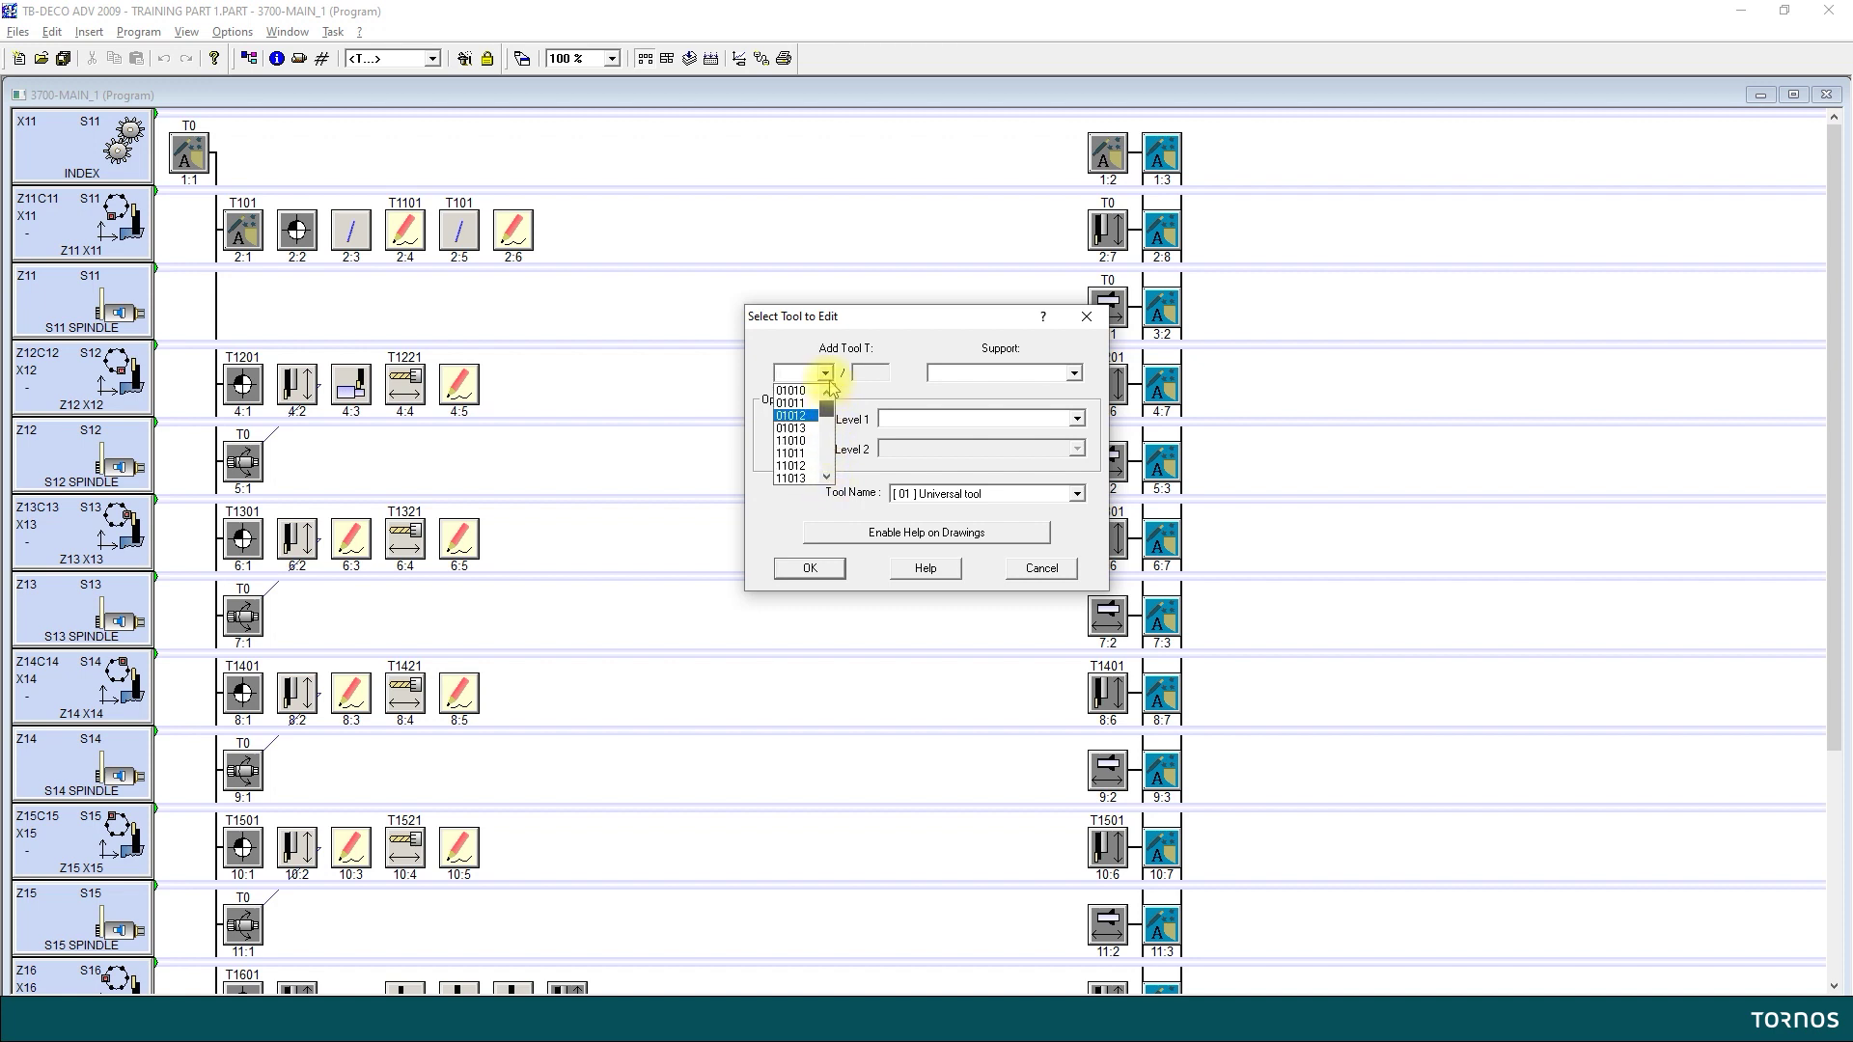
pyautogui.click(827, 477)
pyautogui.click(826, 477)
pyautogui.click(827, 477)
pyautogui.click(827, 477)
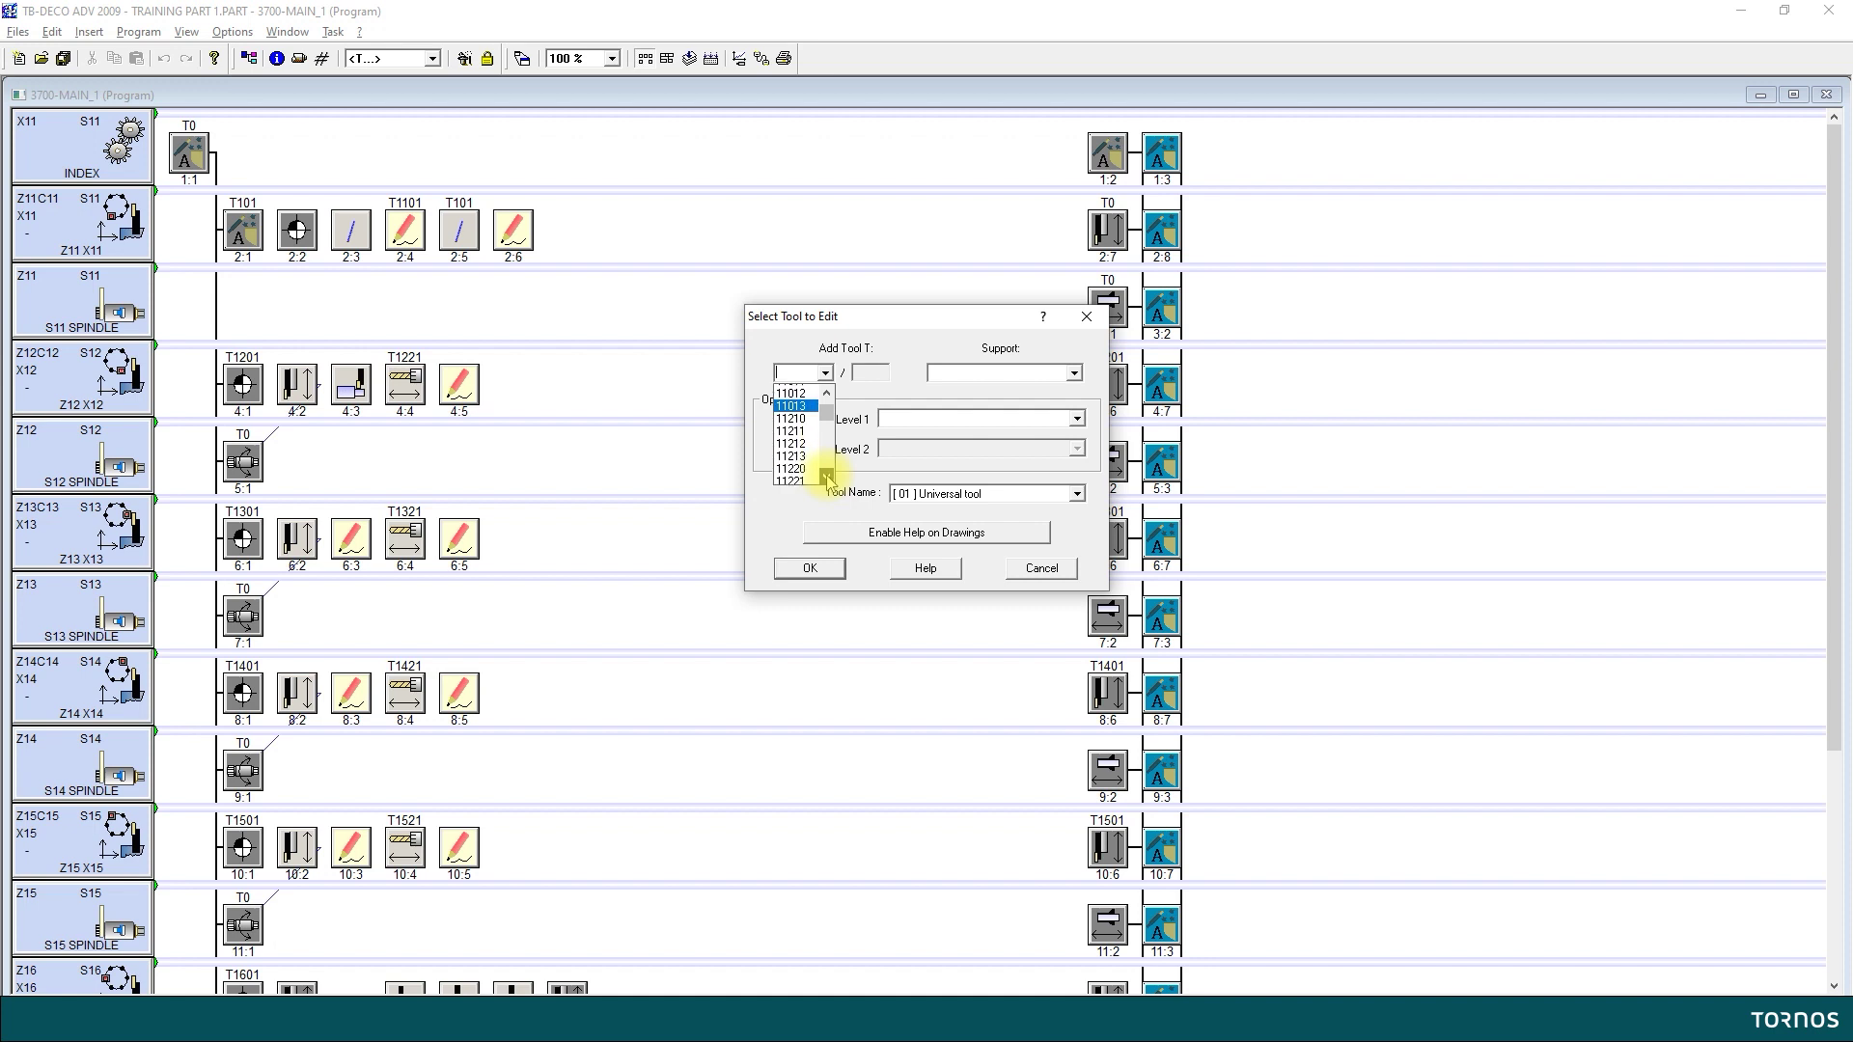
pyautogui.click(827, 477)
pyautogui.click(827, 477)
pyautogui.click(827, 477)
pyautogui.click(826, 476)
pyautogui.click(827, 476)
pyautogui.click(827, 476)
pyautogui.click(827, 477)
pyautogui.click(827, 477)
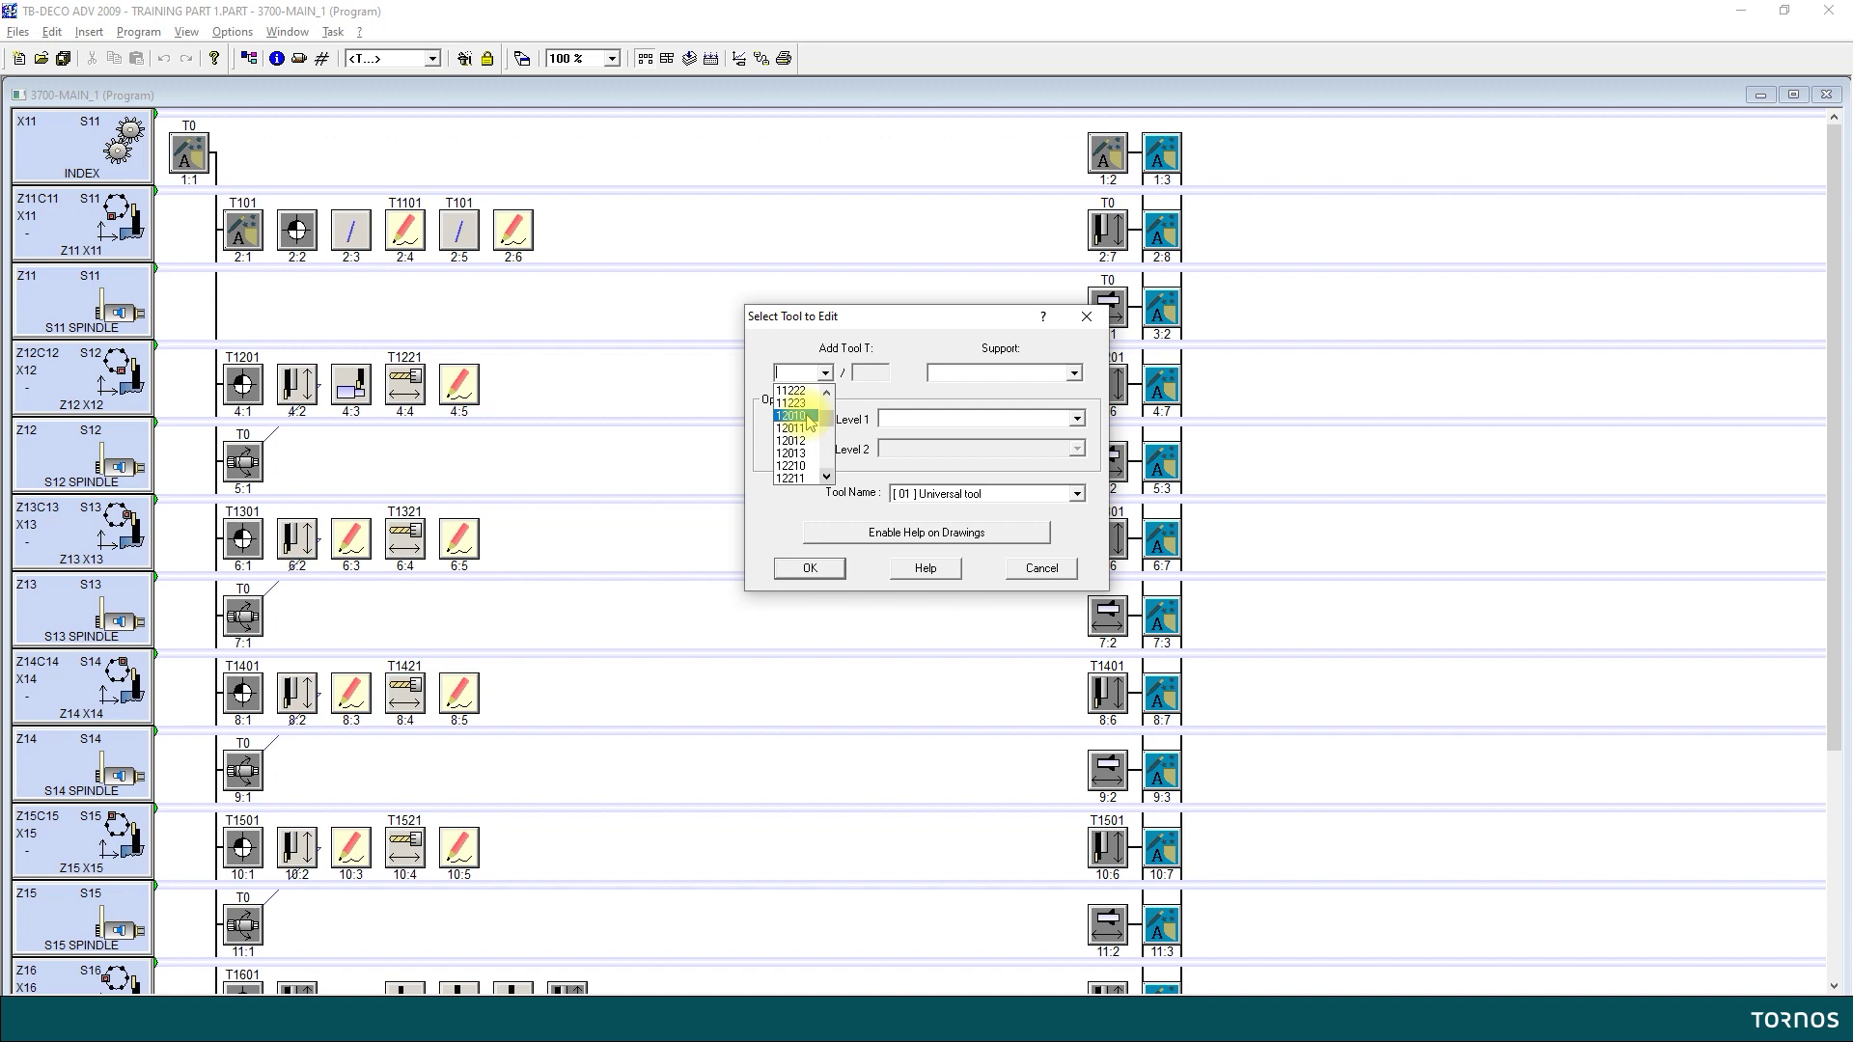
pyautogui.click(807, 416)
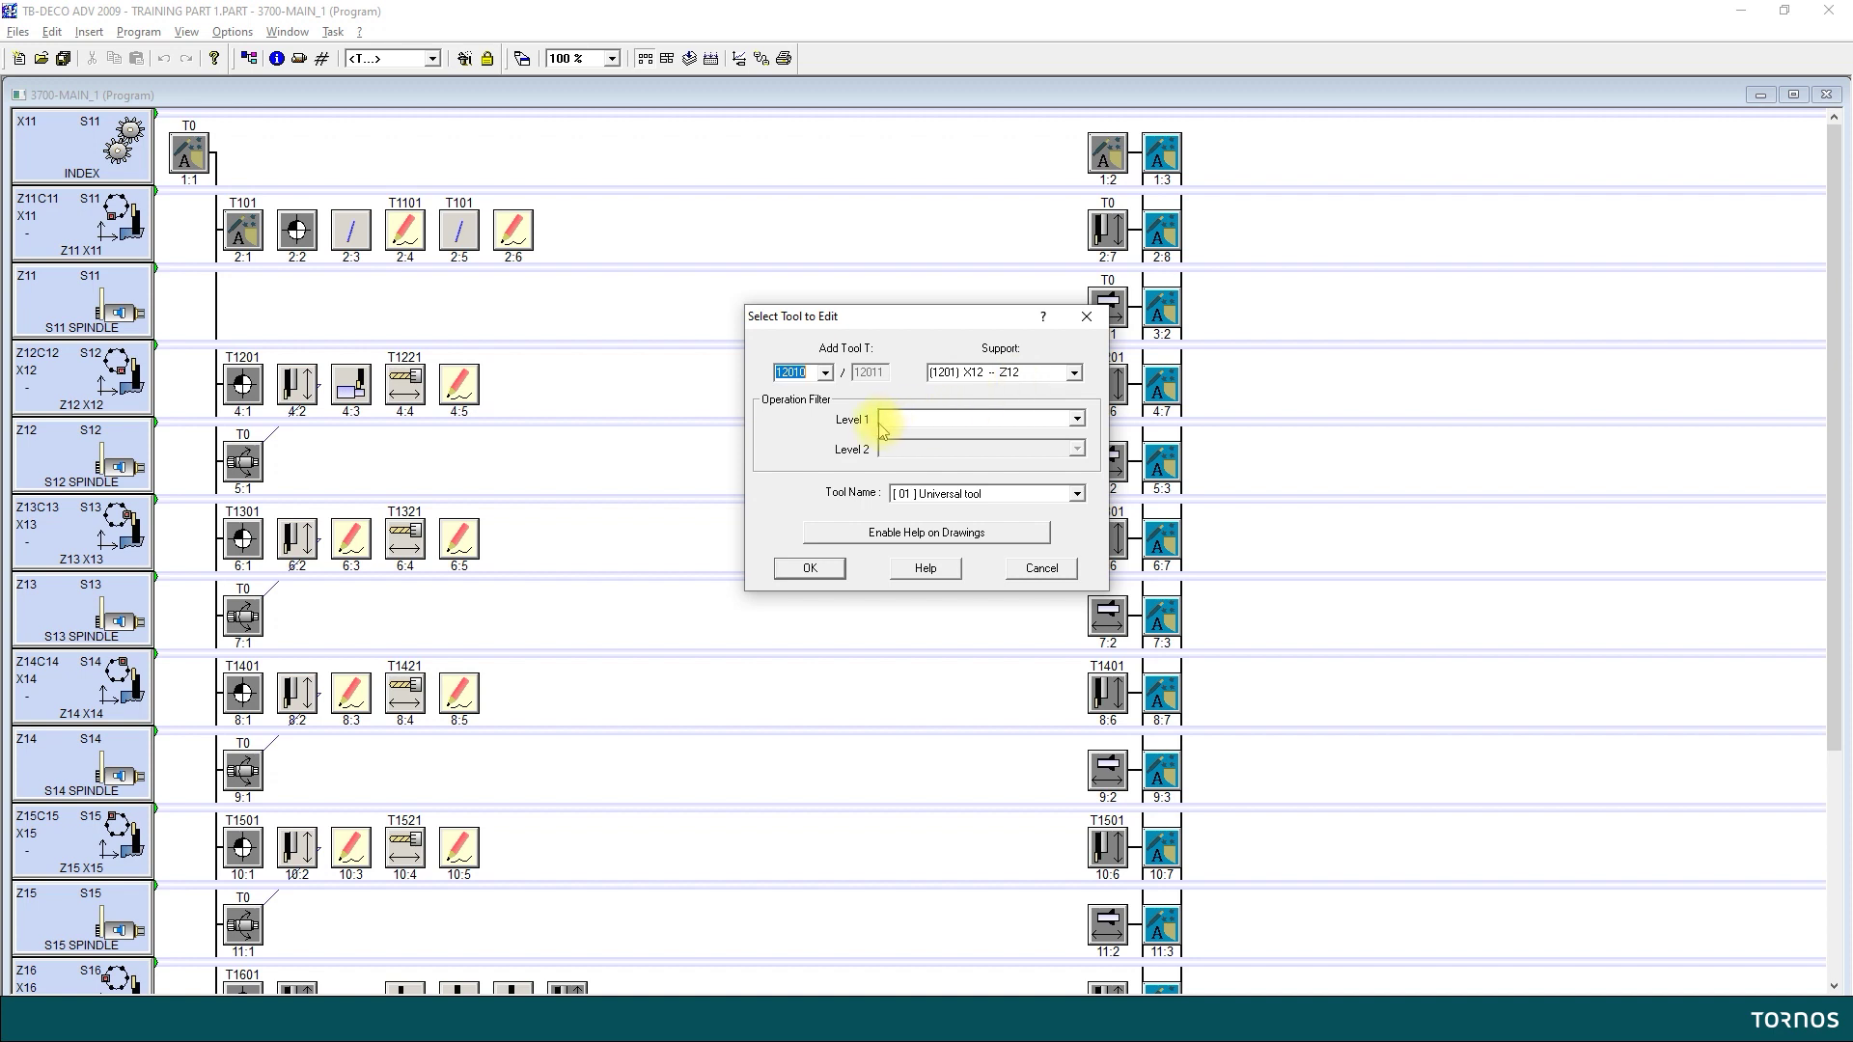
# Filter the operations by Turning and outside, and choose [33] Turning tool (rear) as the tool type
pyautogui.click(1077, 421)
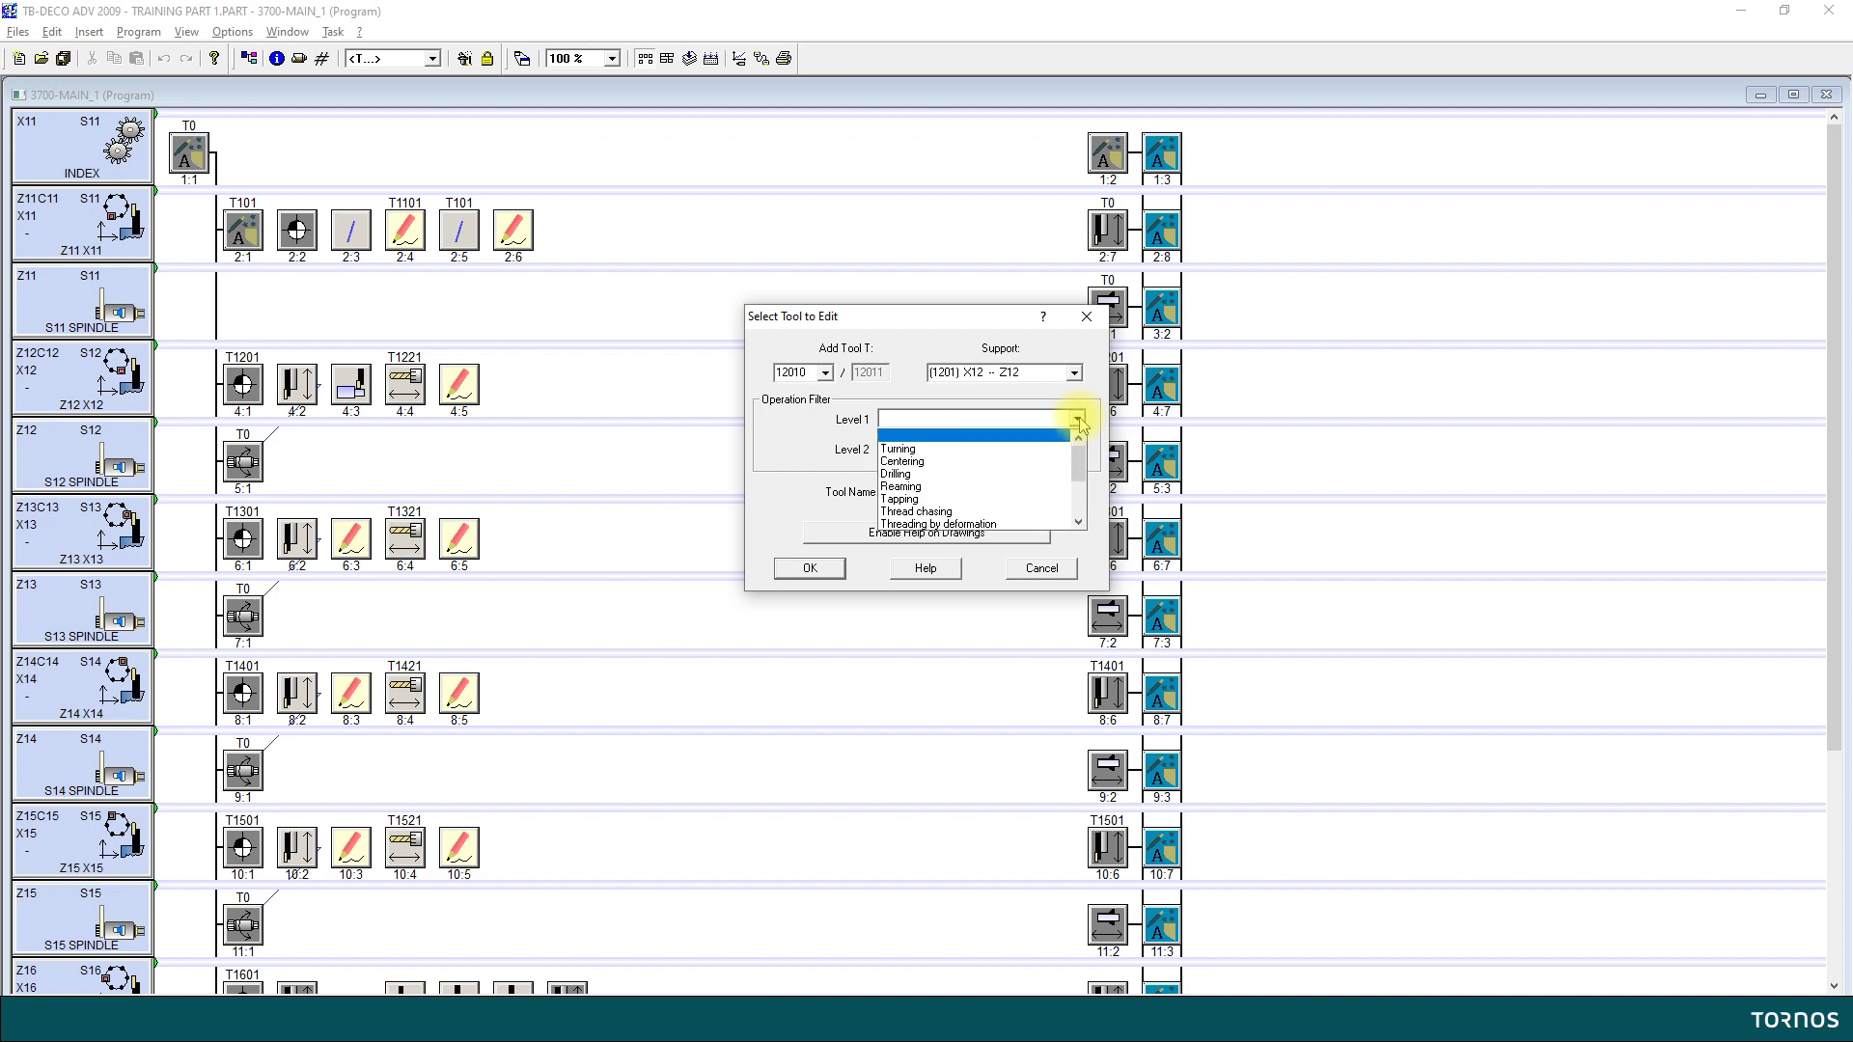
pyautogui.click(979, 450)
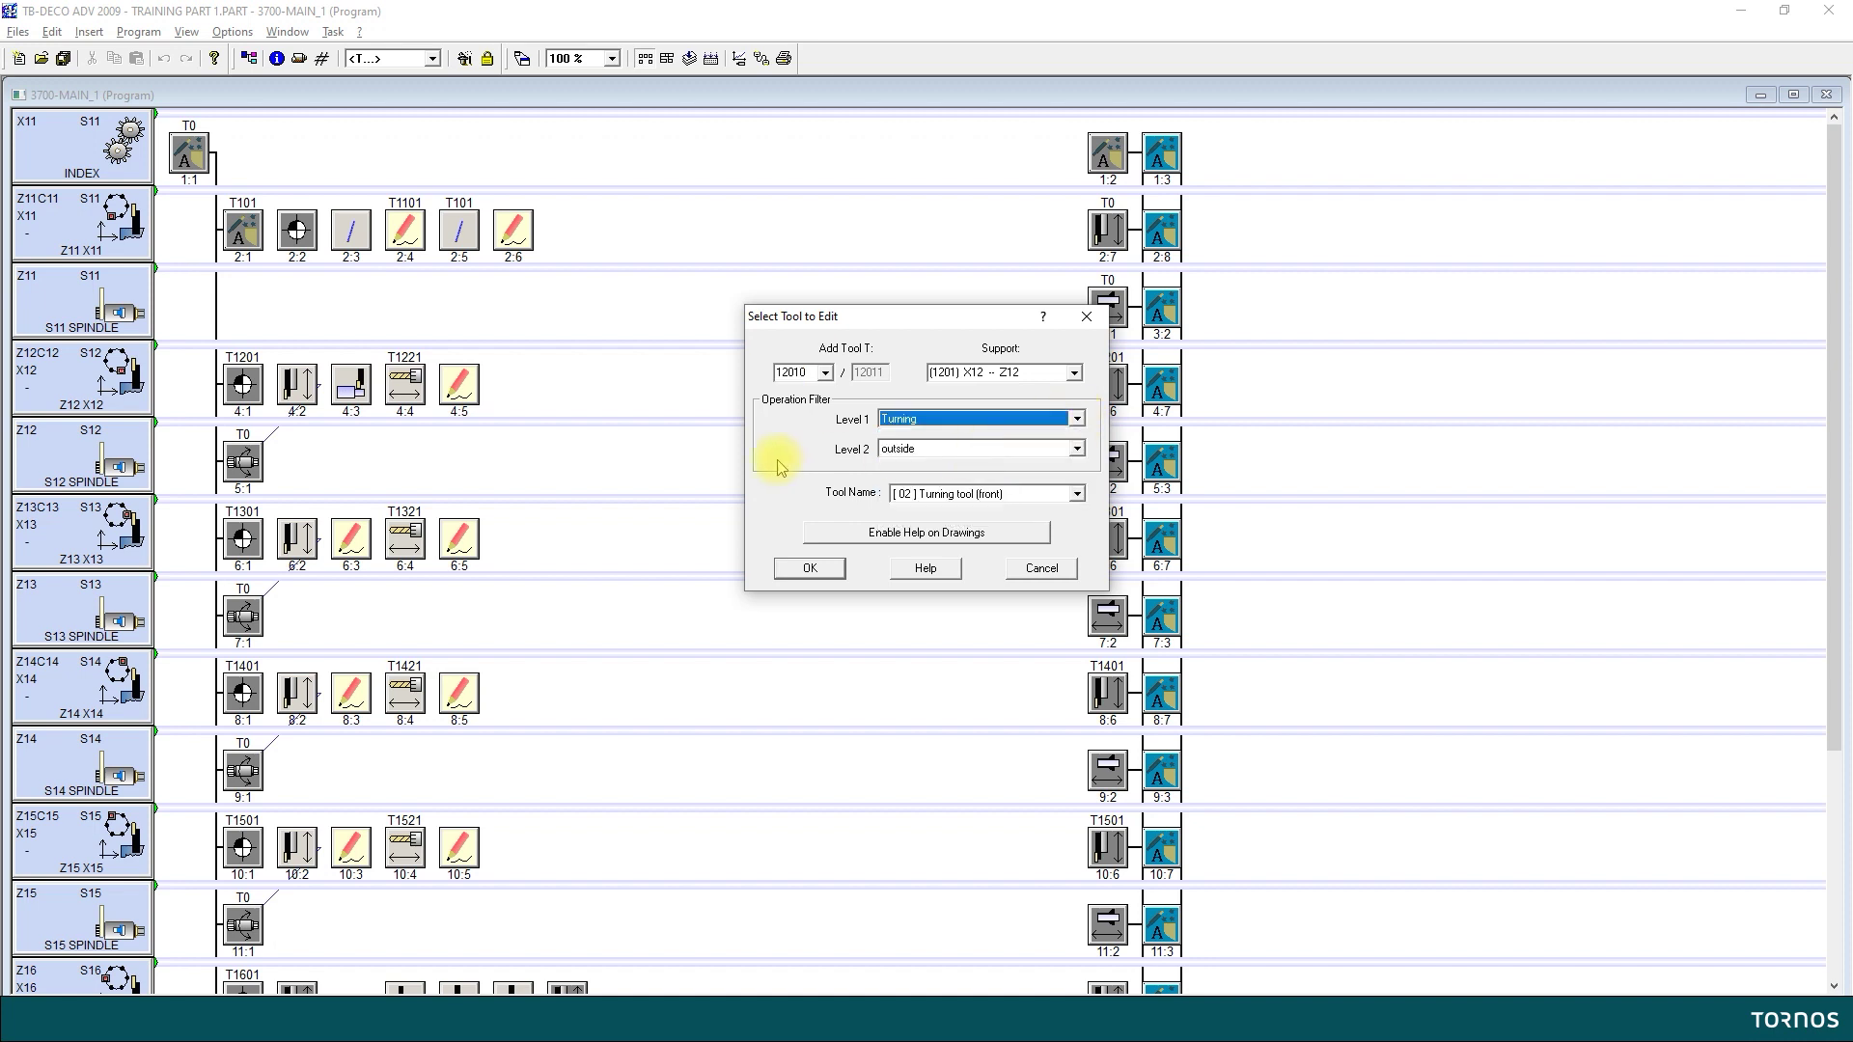
pyautogui.click(1075, 450)
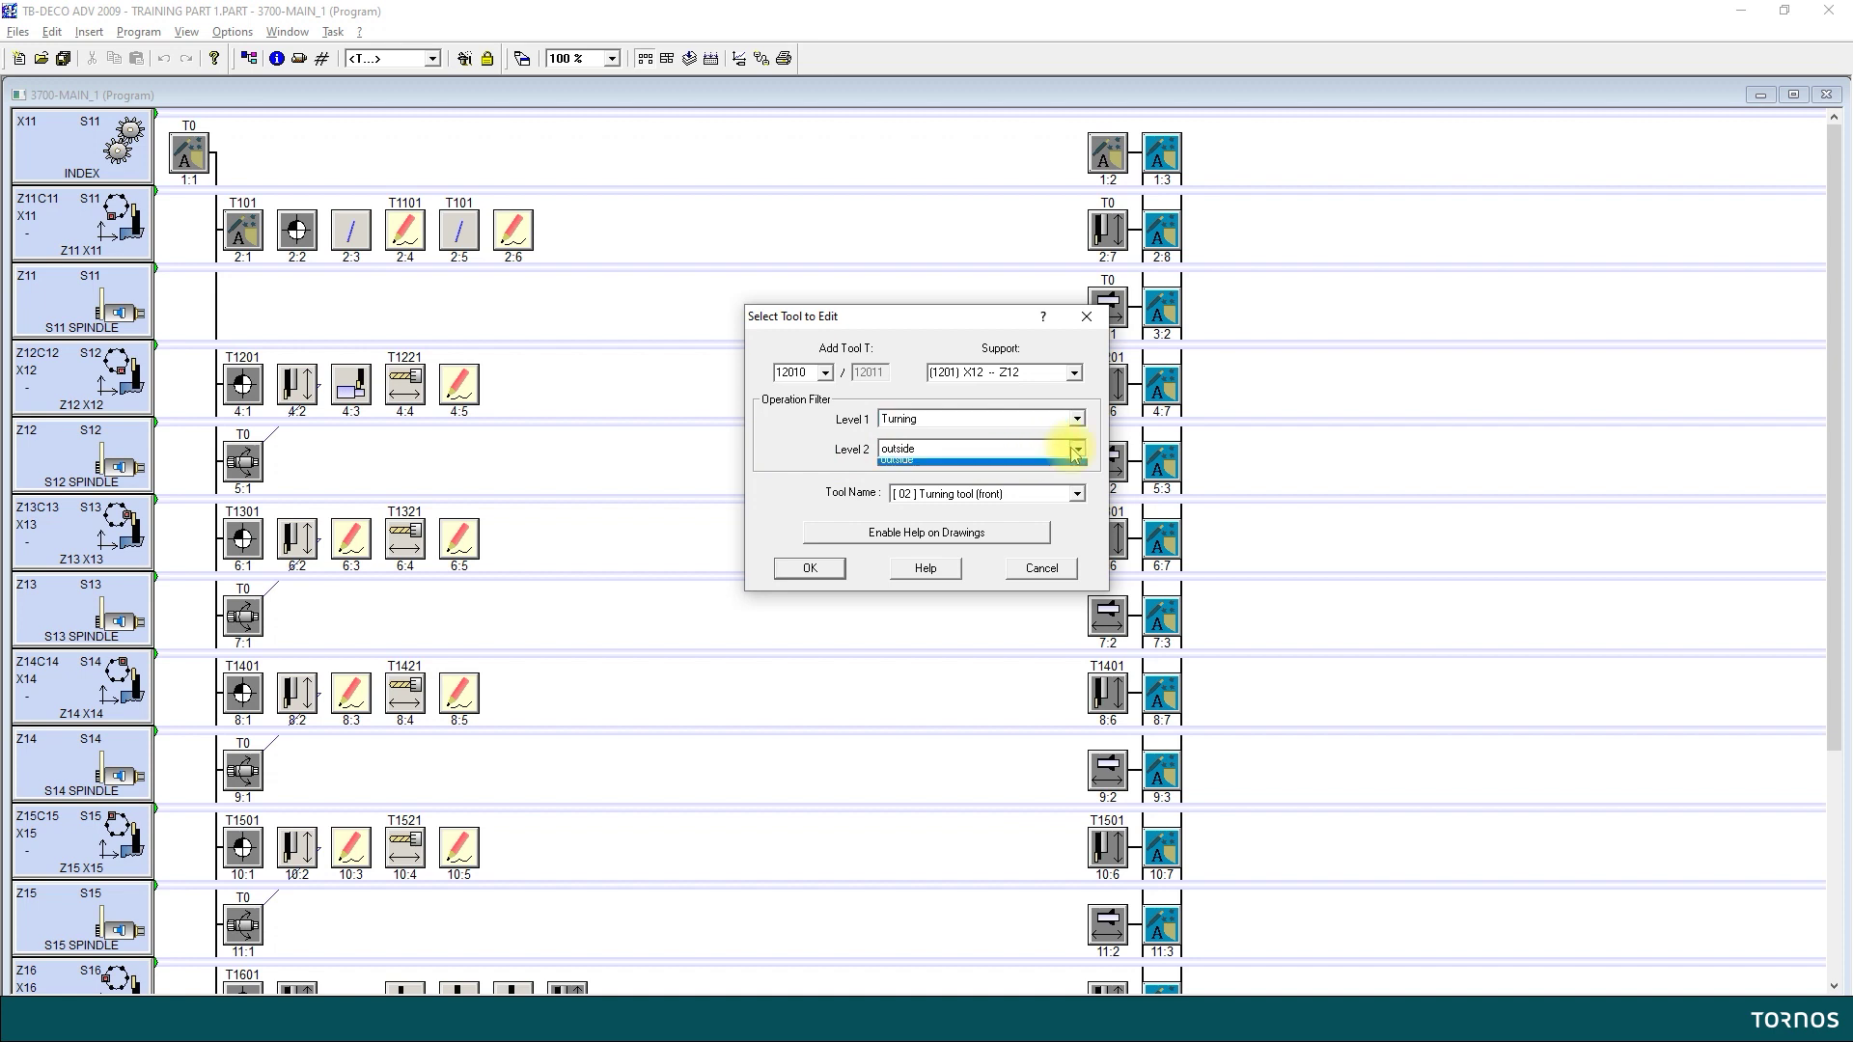
pyautogui.click(1062, 480)
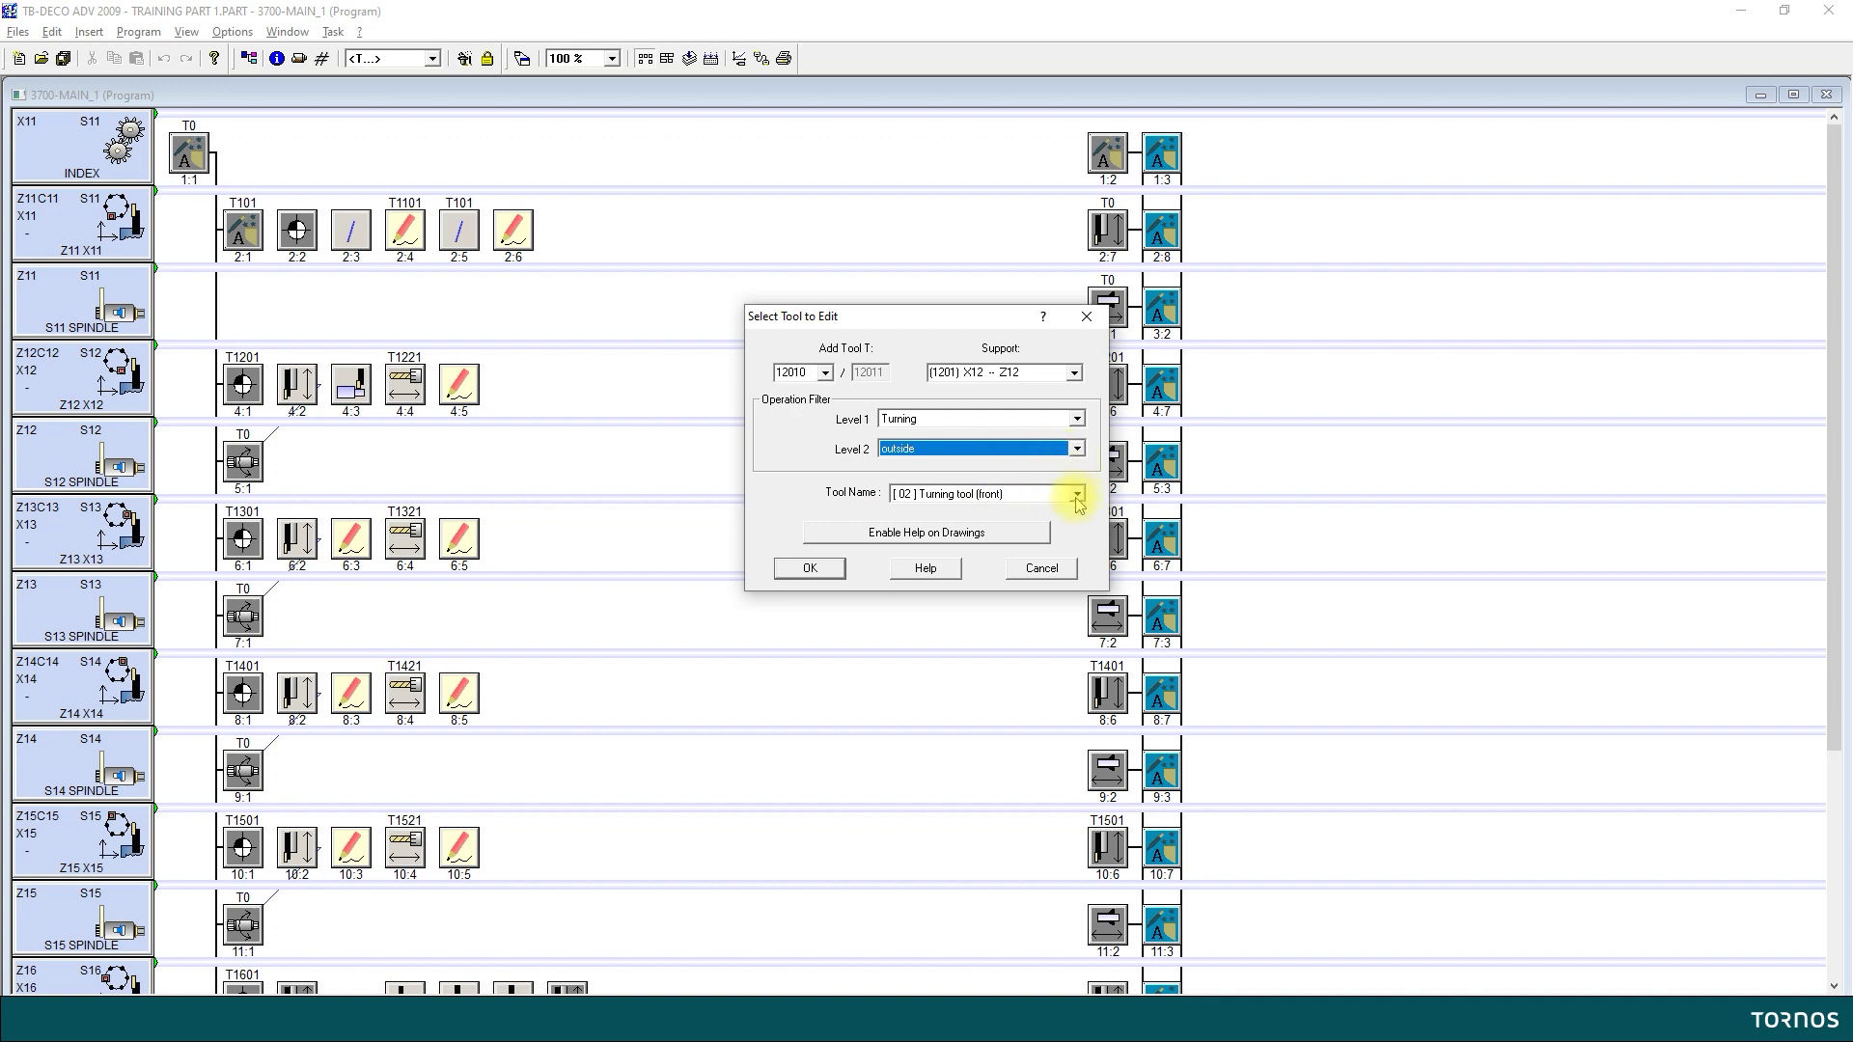
pyautogui.click(1077, 495)
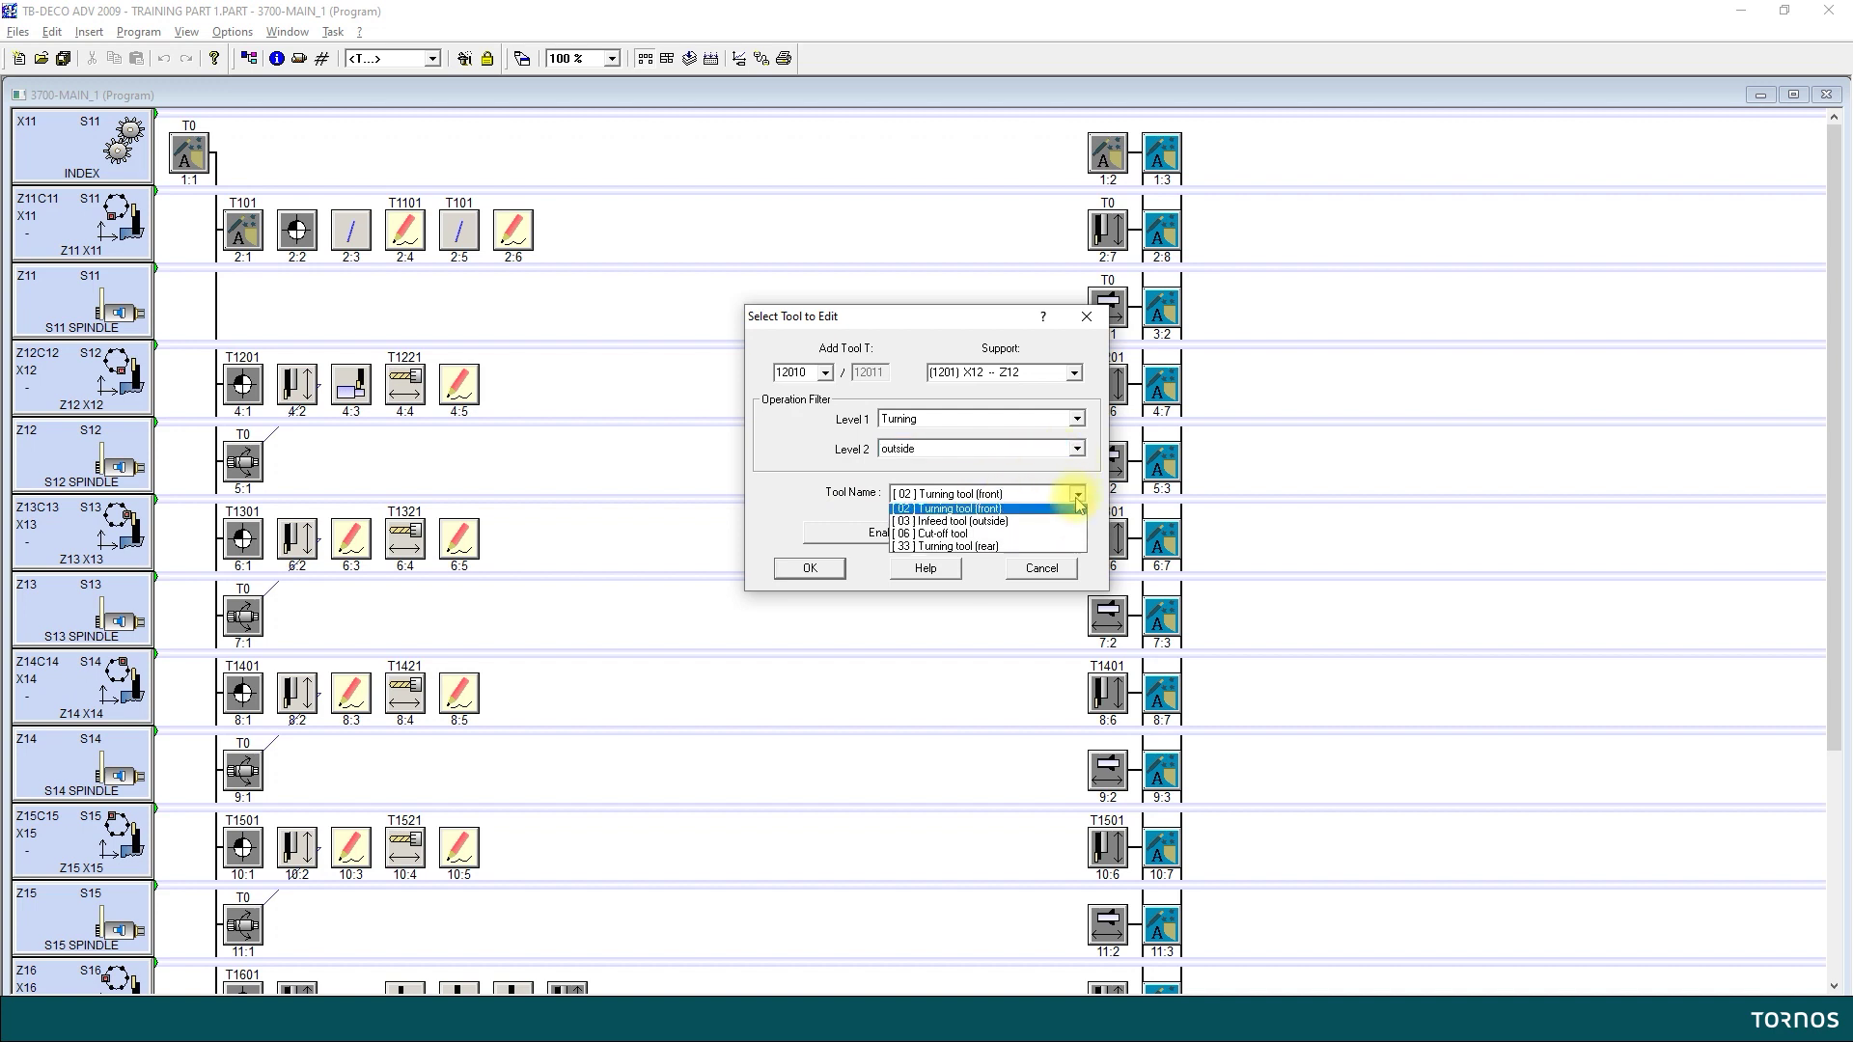
pyautogui.click(1045, 550)
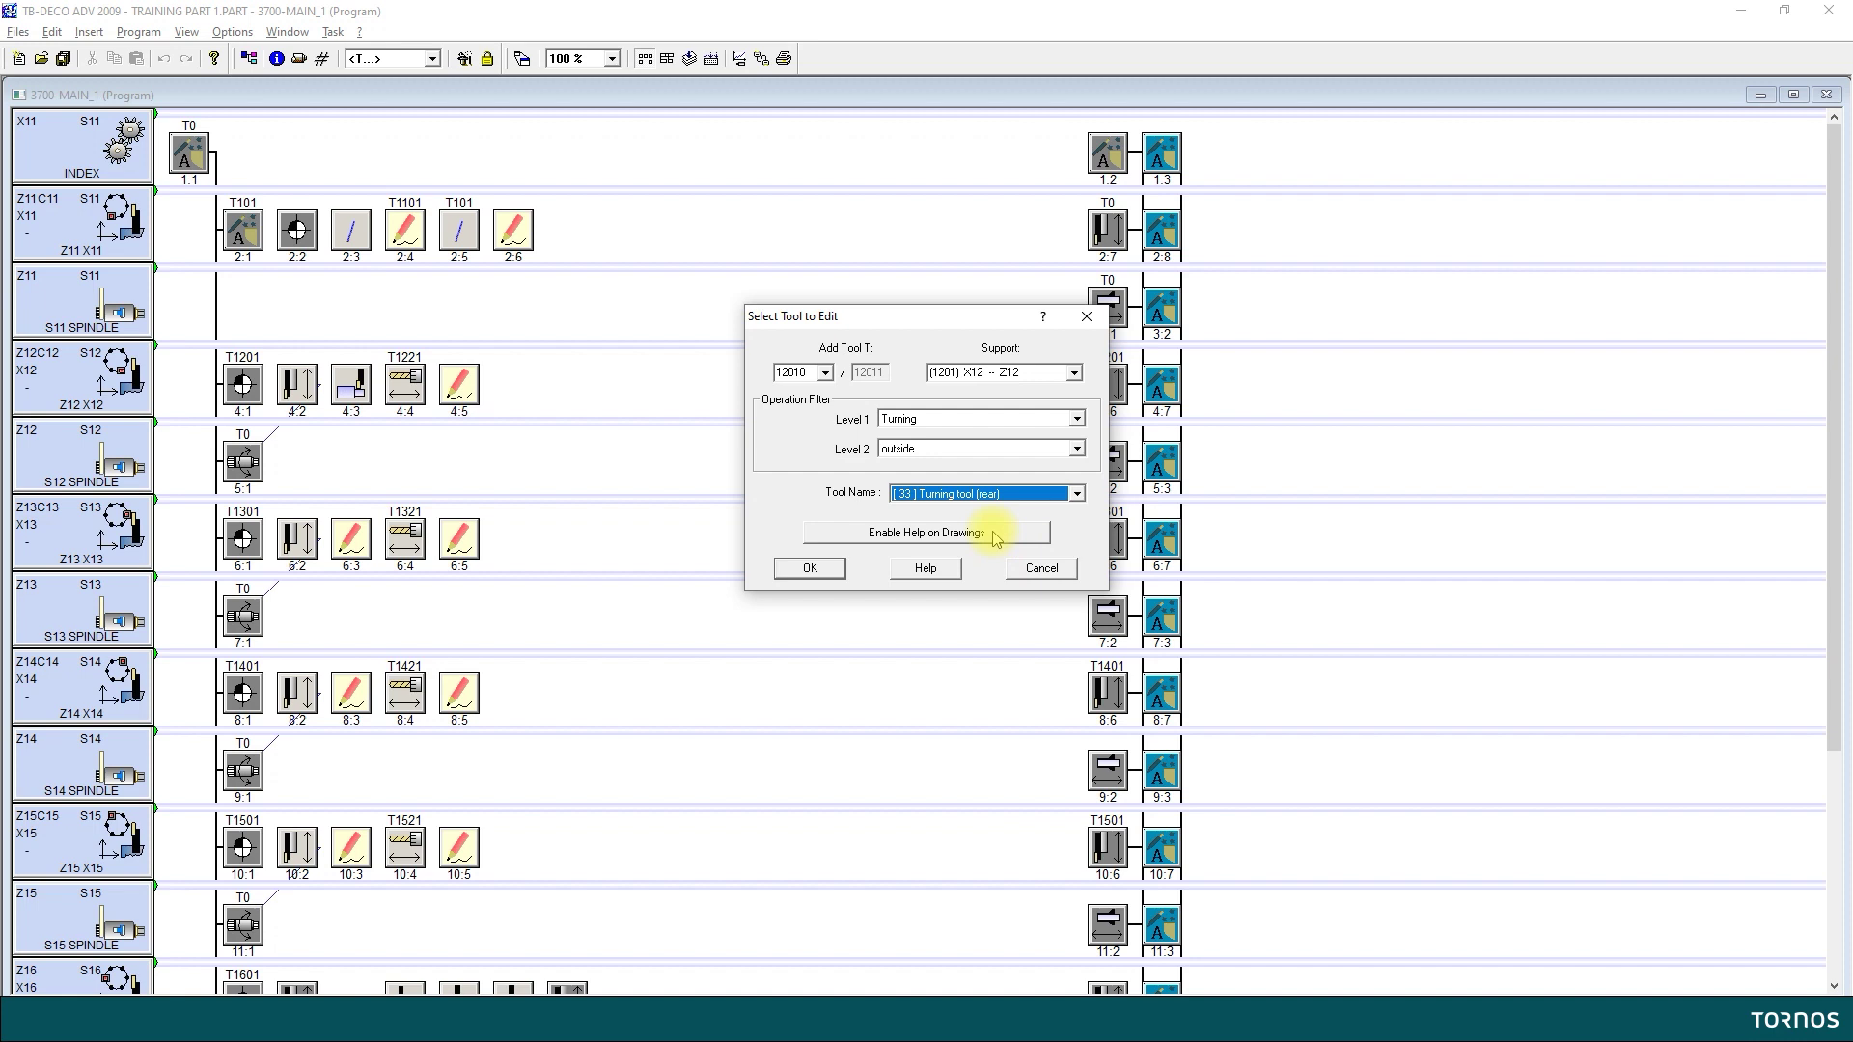
# Enable help on drawings, examine the rear turning tool's drawing, and close it
pyautogui.click(997, 538)
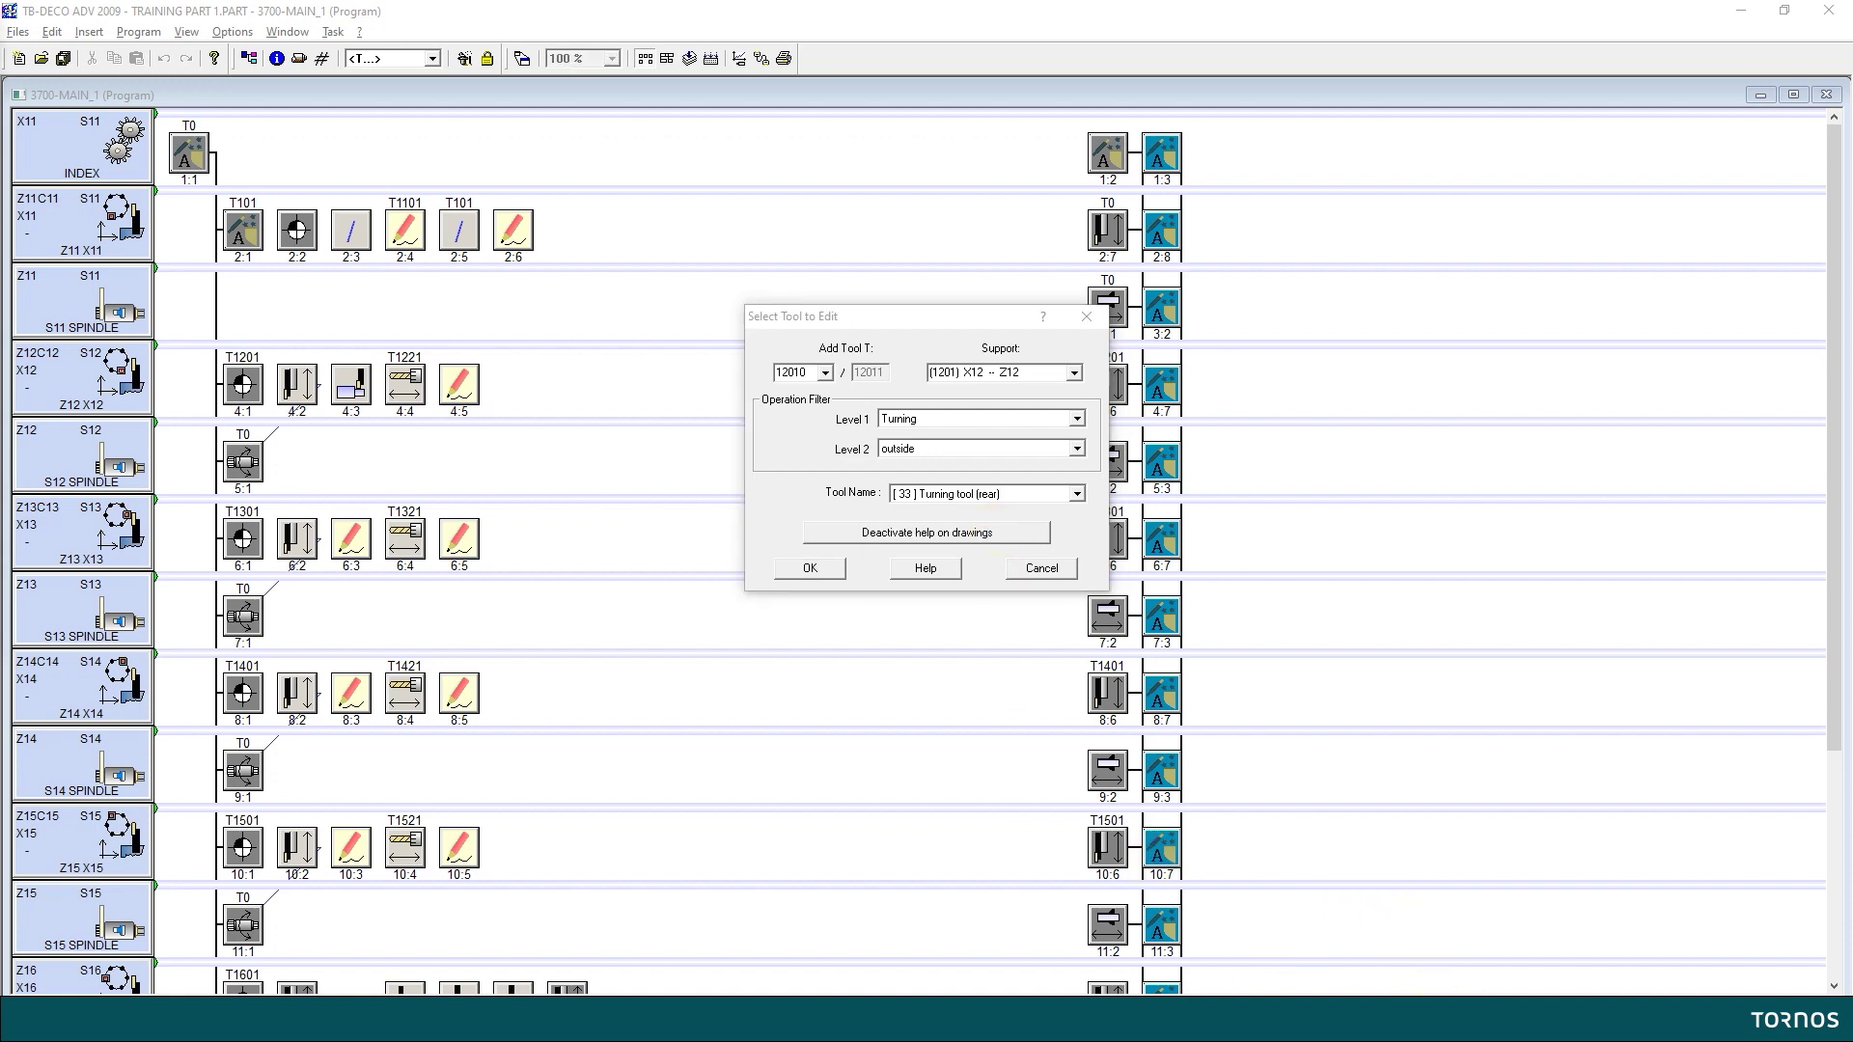
pyautogui.moveTo(261, 11); pyautogui.dragTo(496, 214)
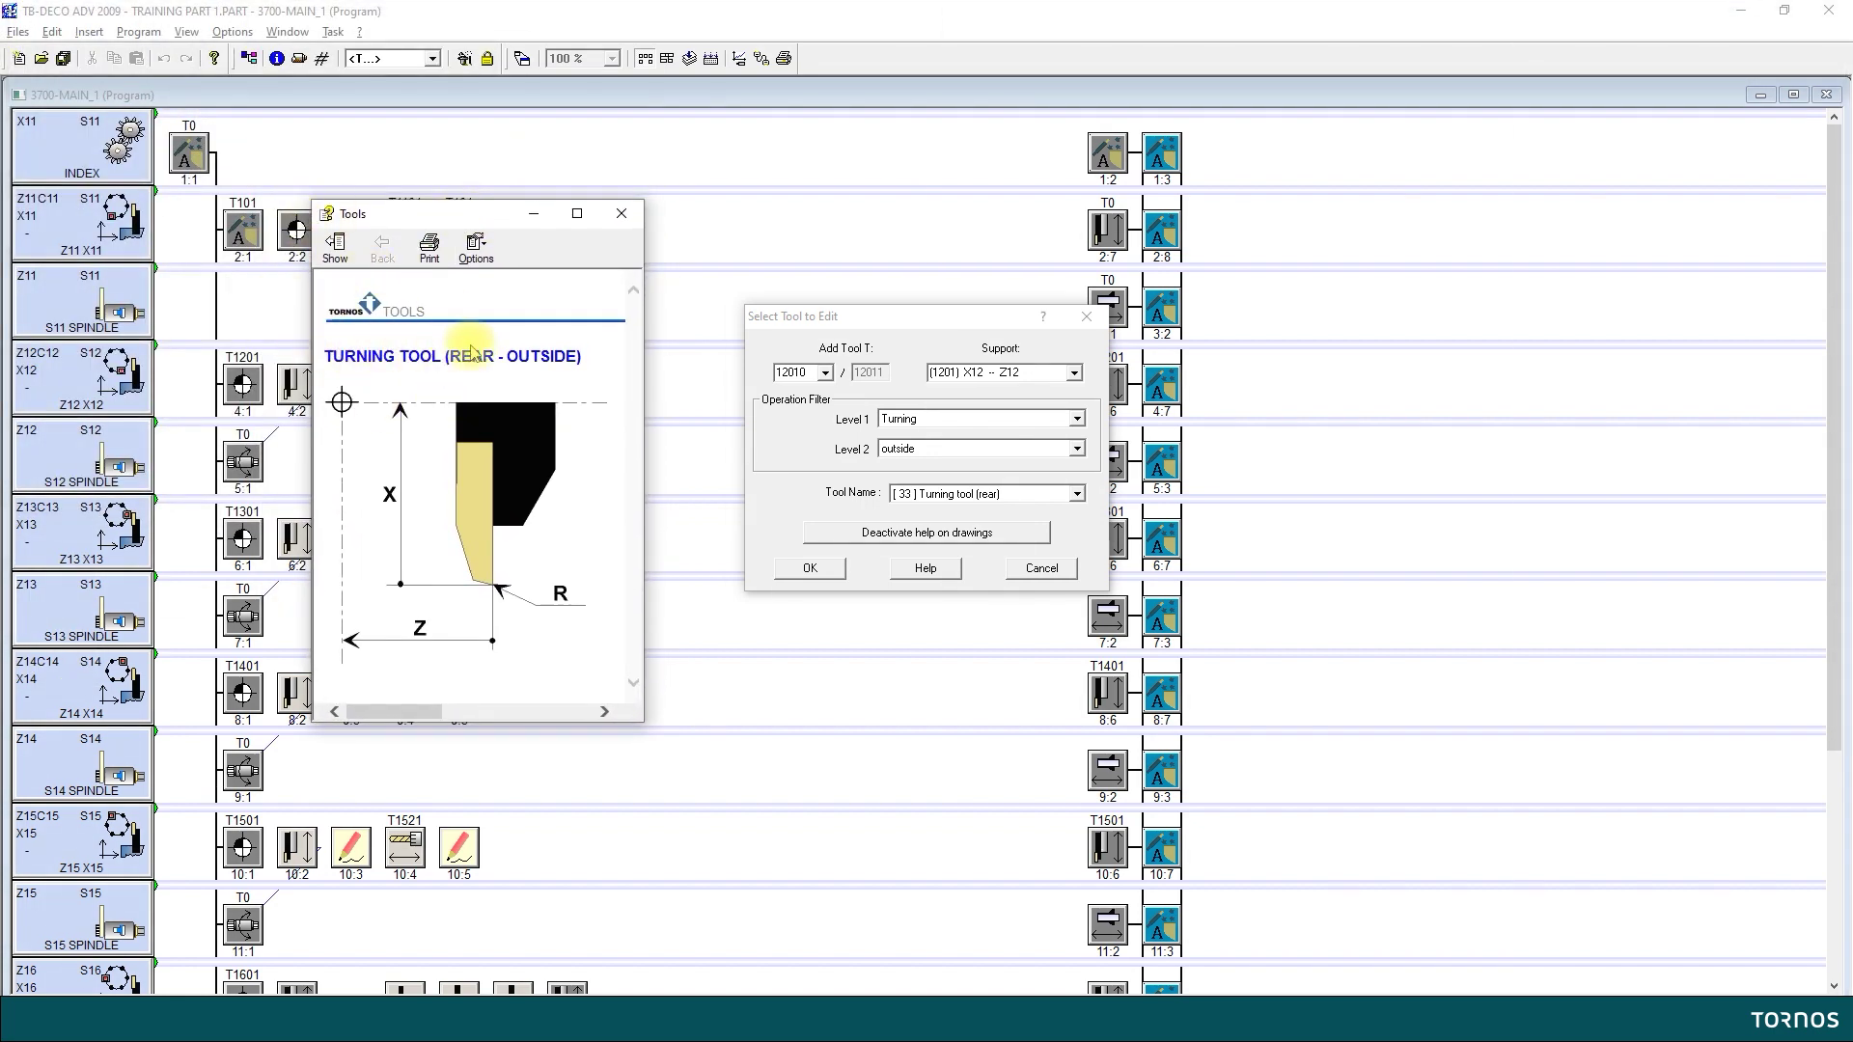
pyautogui.click(620, 213)
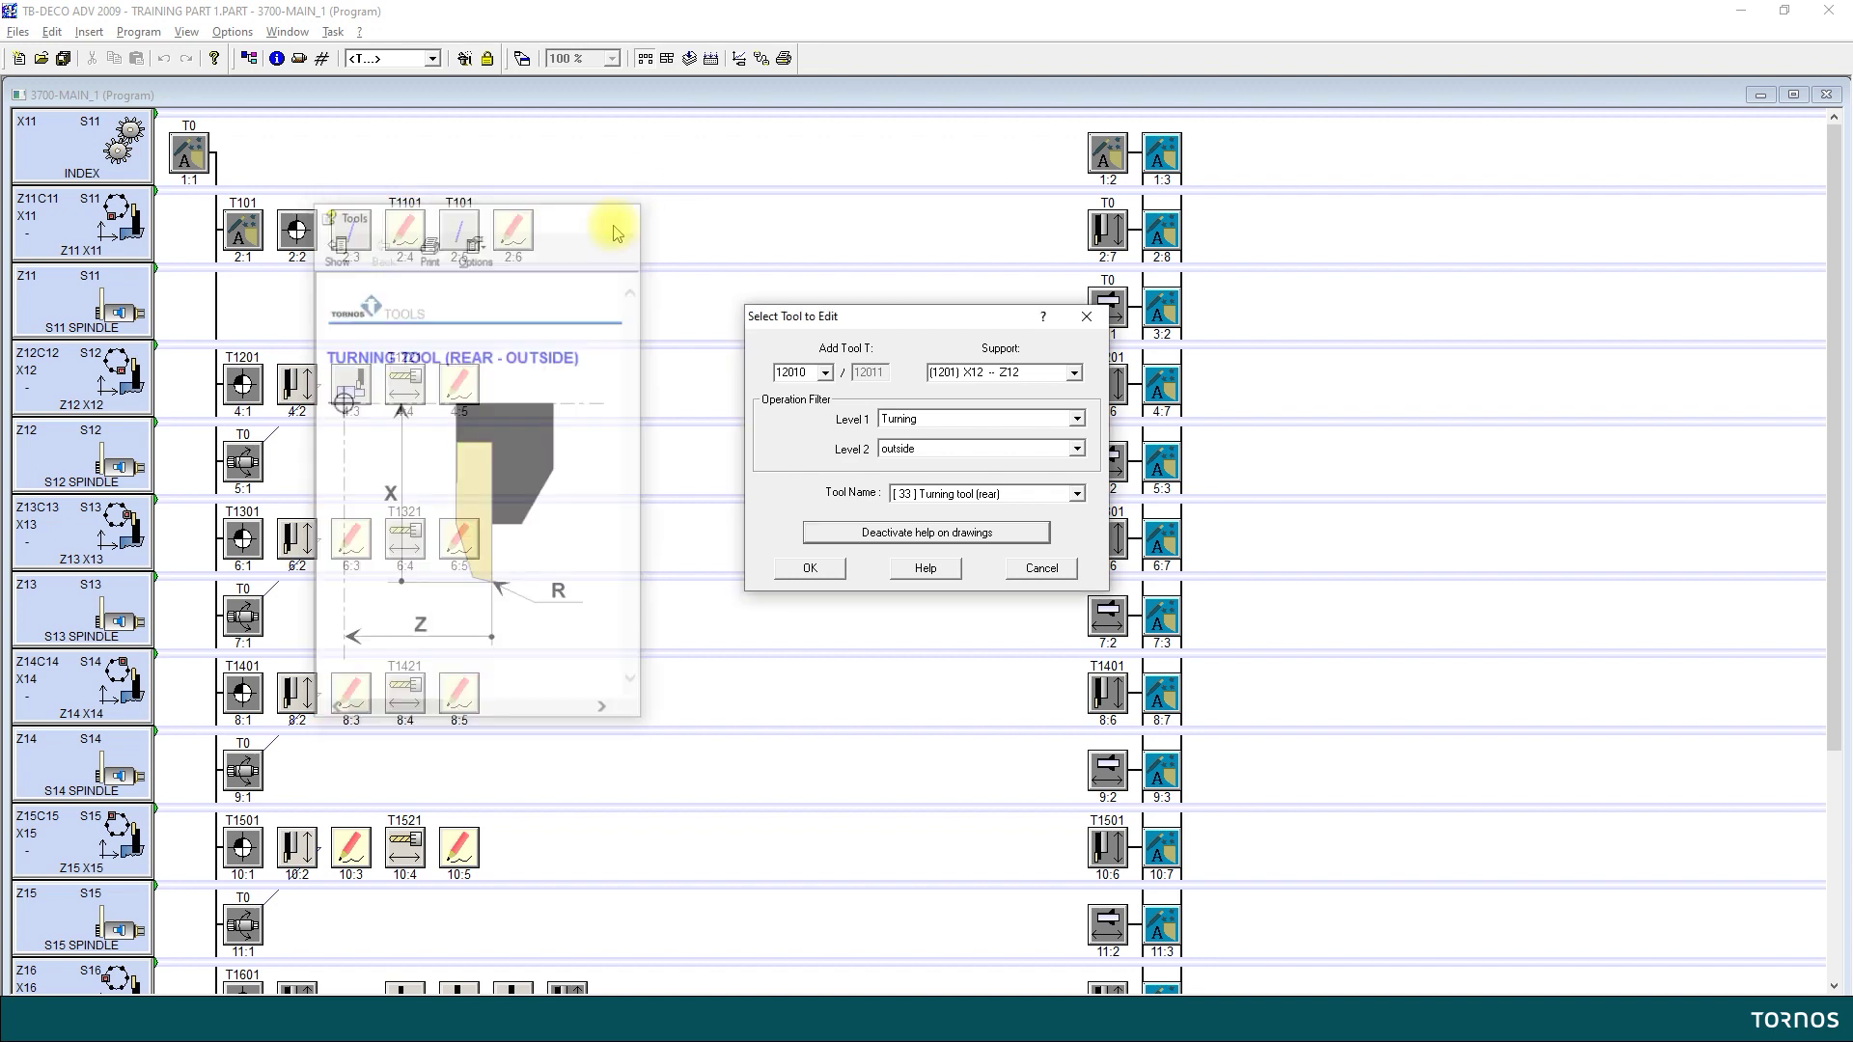
# Replace the existing tool T12010 with the selected rear turning tool and set its geometry to X 151, Z -50 and R 0.1
pyautogui.click(810, 568)
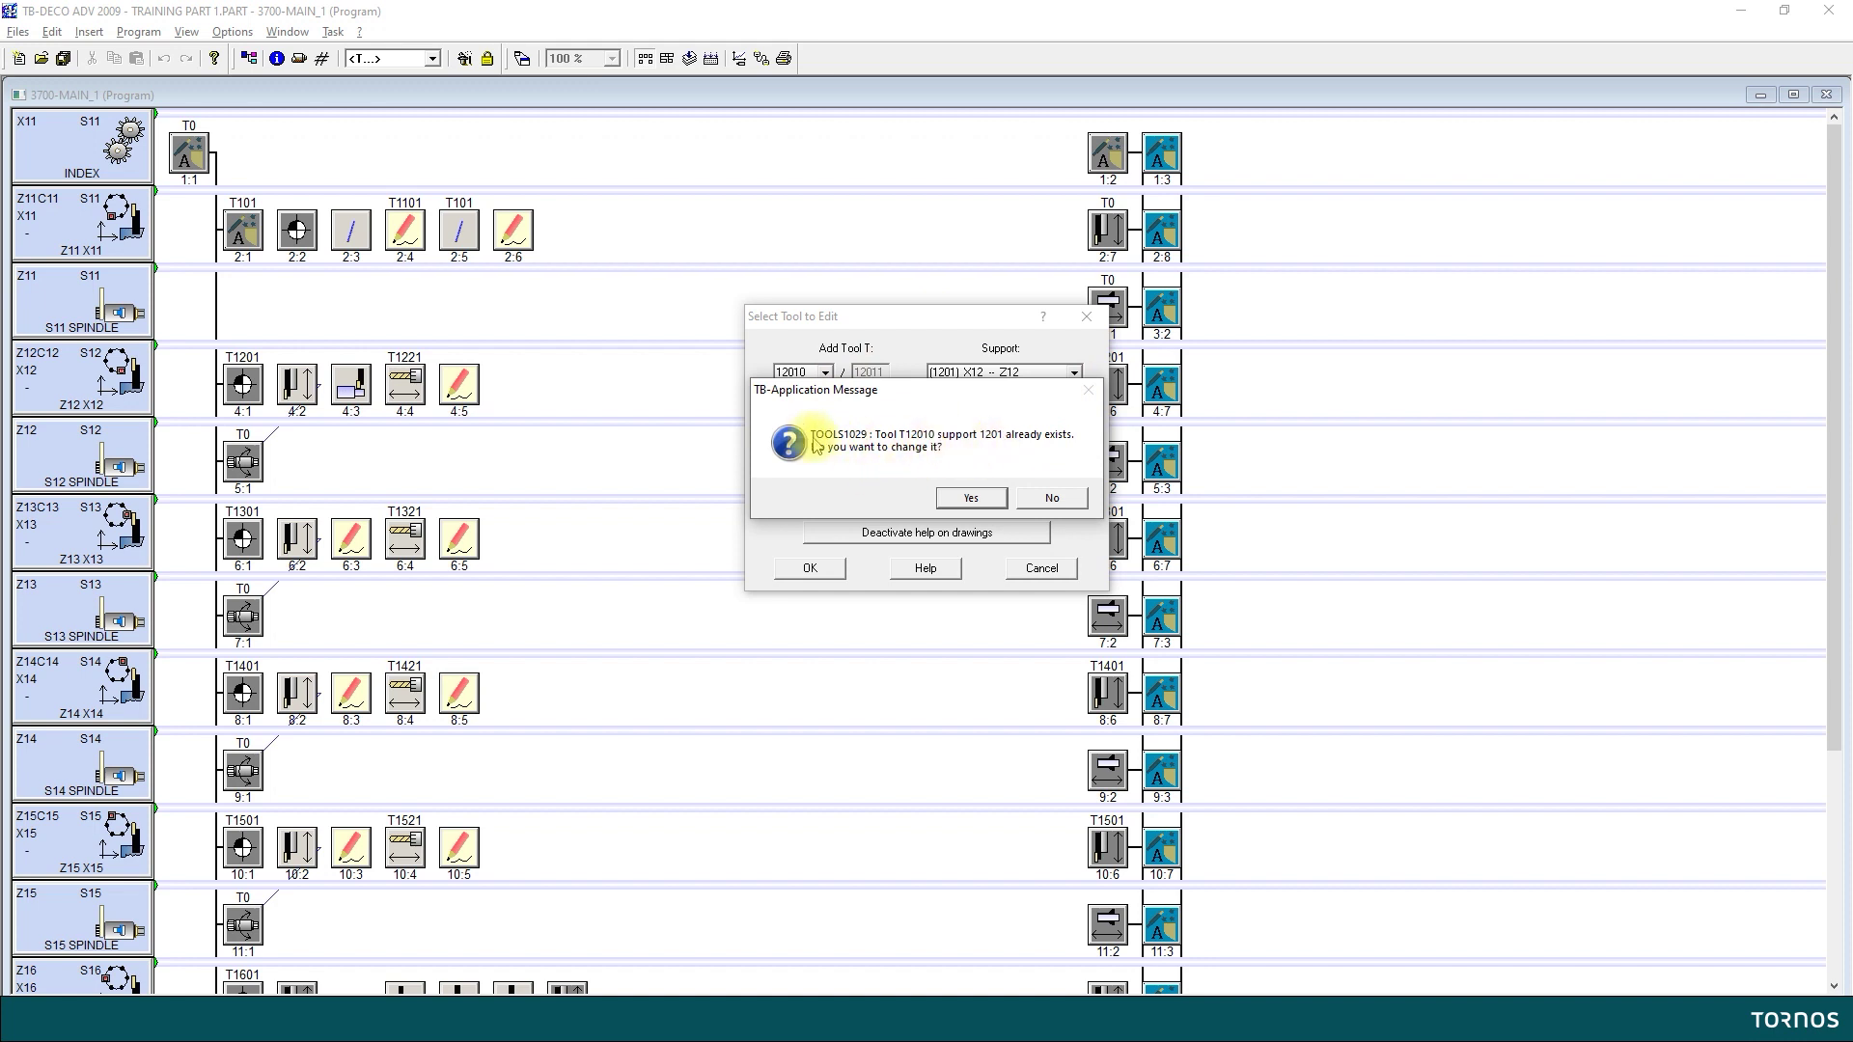
pyautogui.click(966, 499)
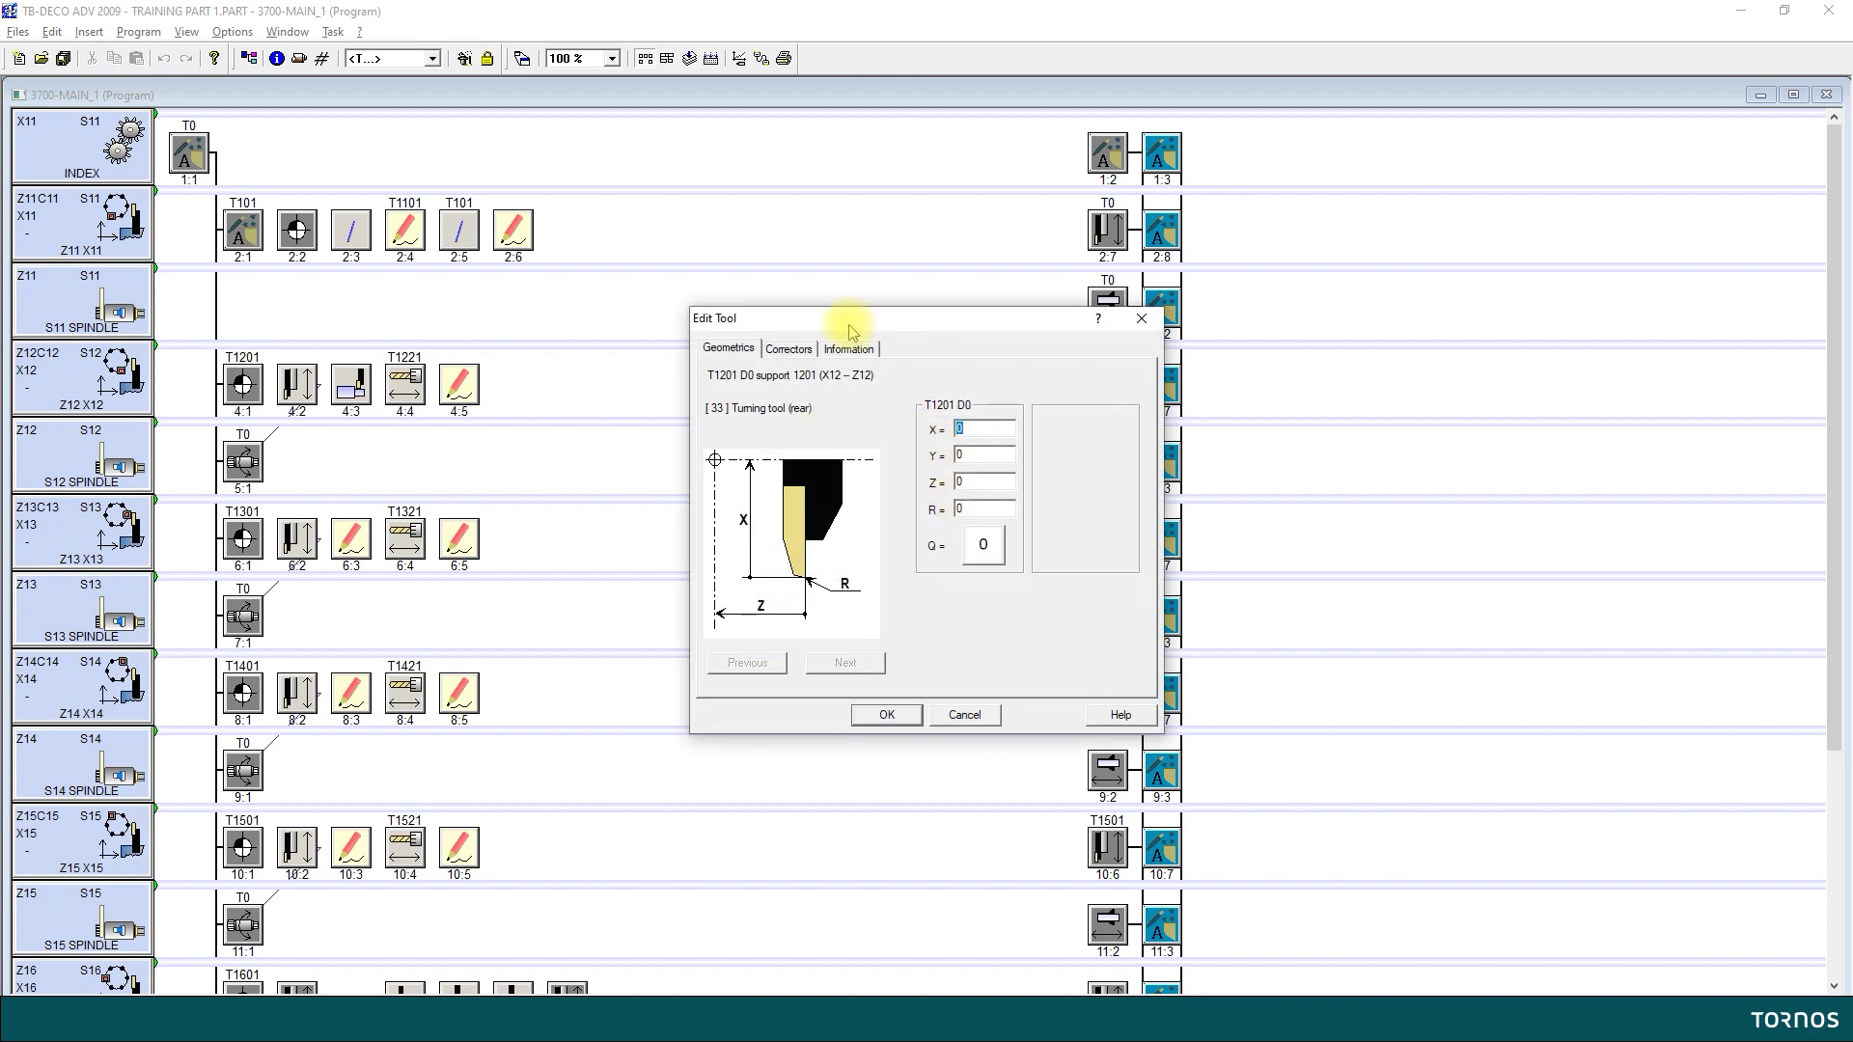
pyautogui.write('151')
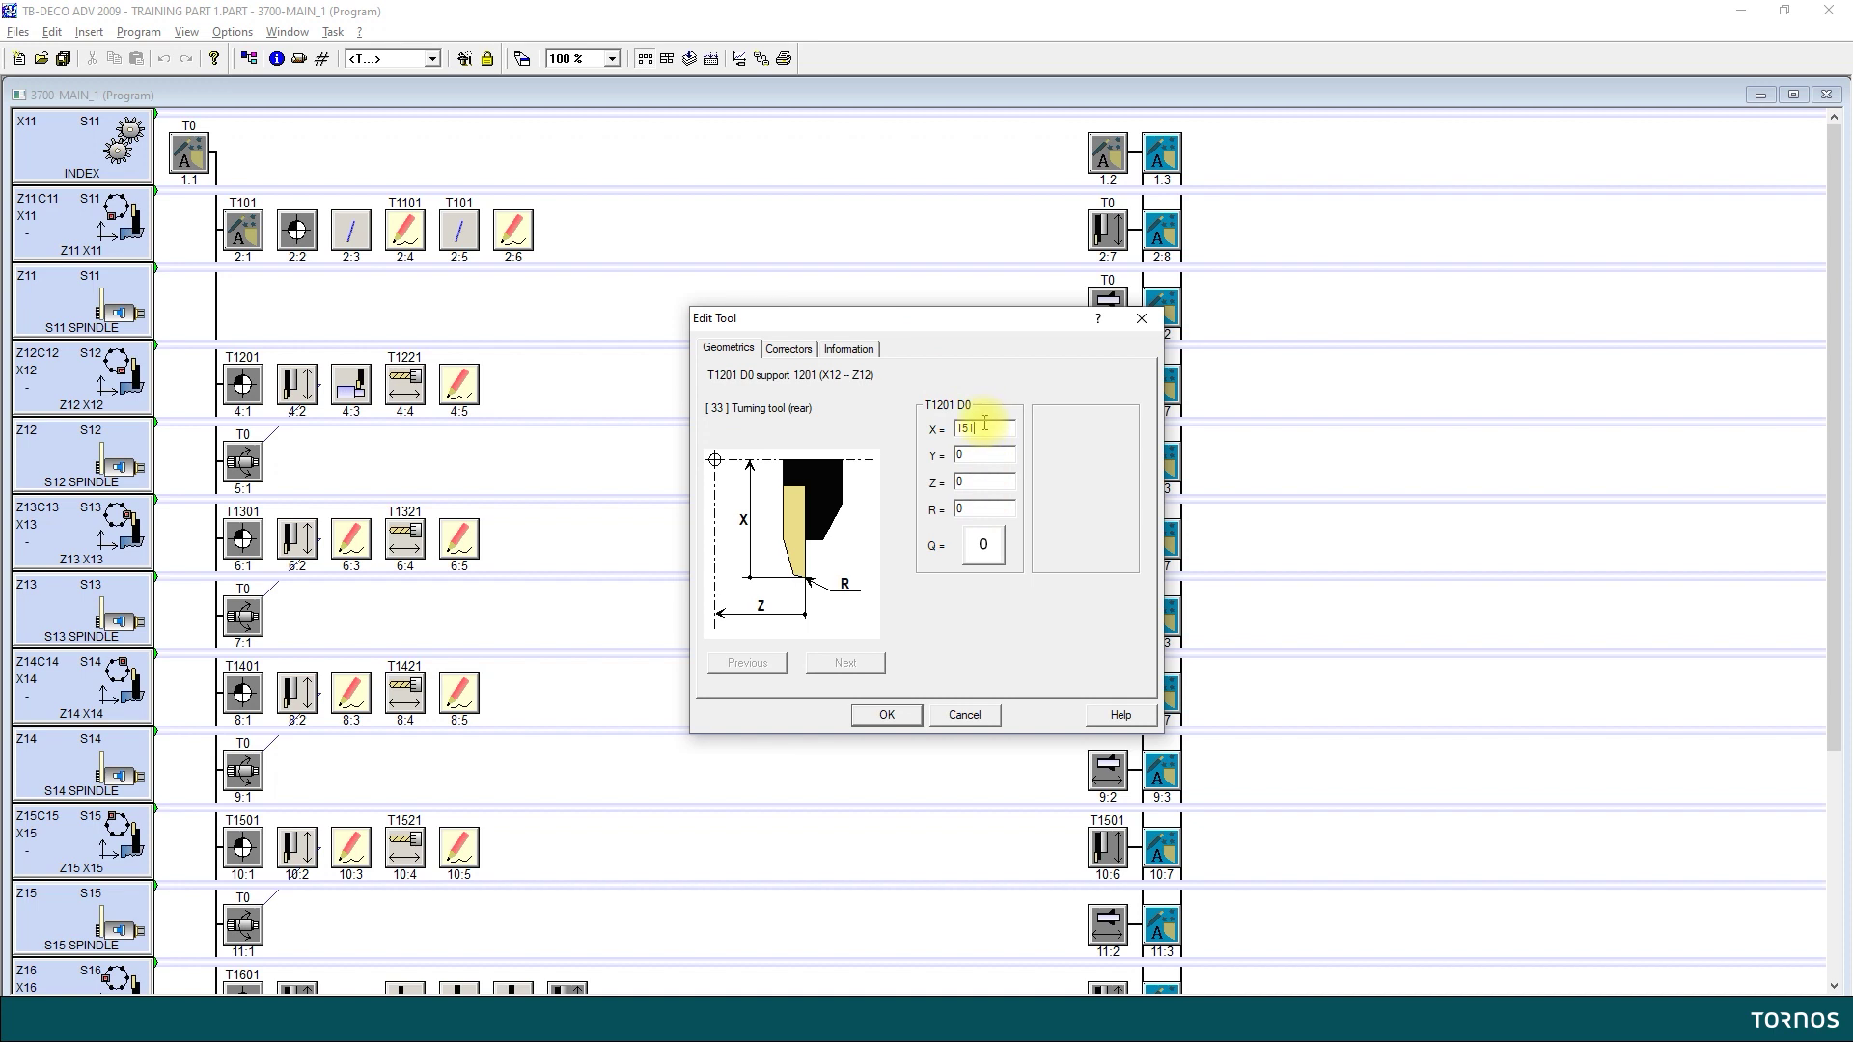
pyautogui.click(984, 483)
pyautogui.write('-50')
pyautogui.click(972, 512)
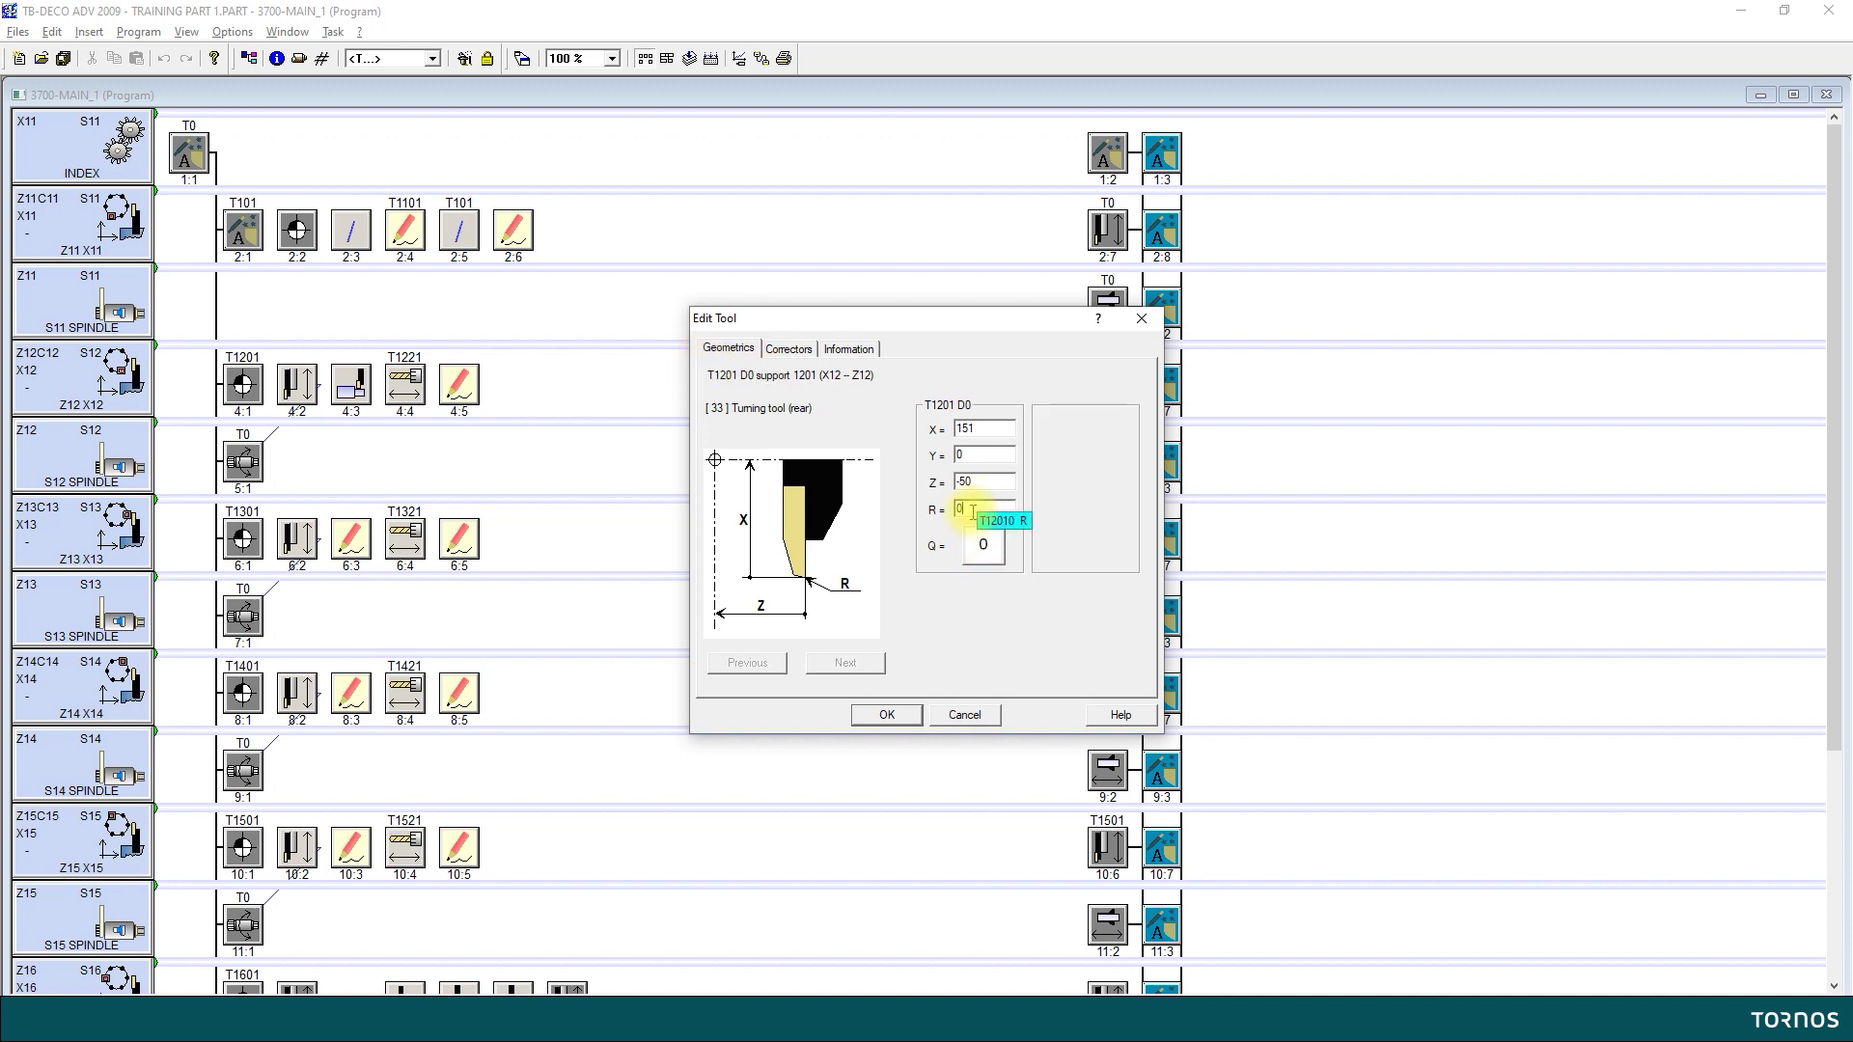
pyautogui.write('.1')
# Set the rear turning tool's quadrant to 4 and save the tool definition
pyautogui.click(983, 548)
pyautogui.click(924, 562)
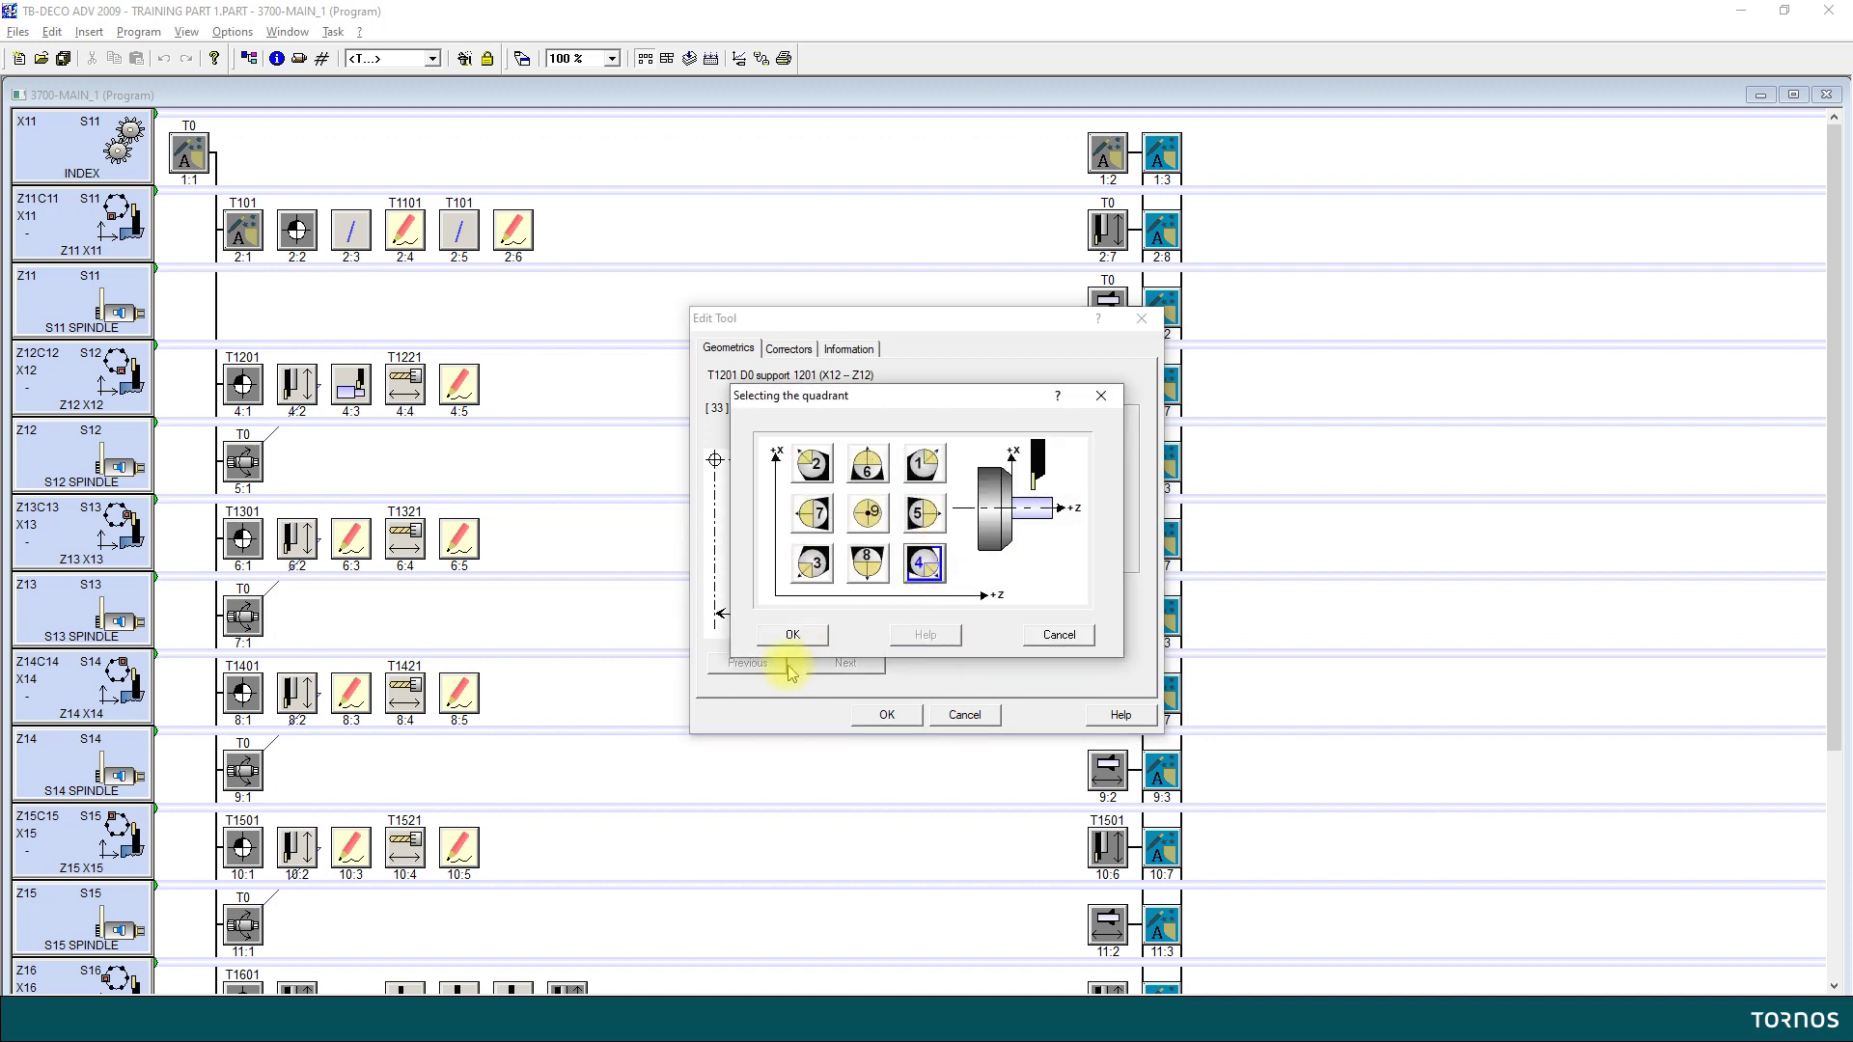
pyautogui.click(790, 636)
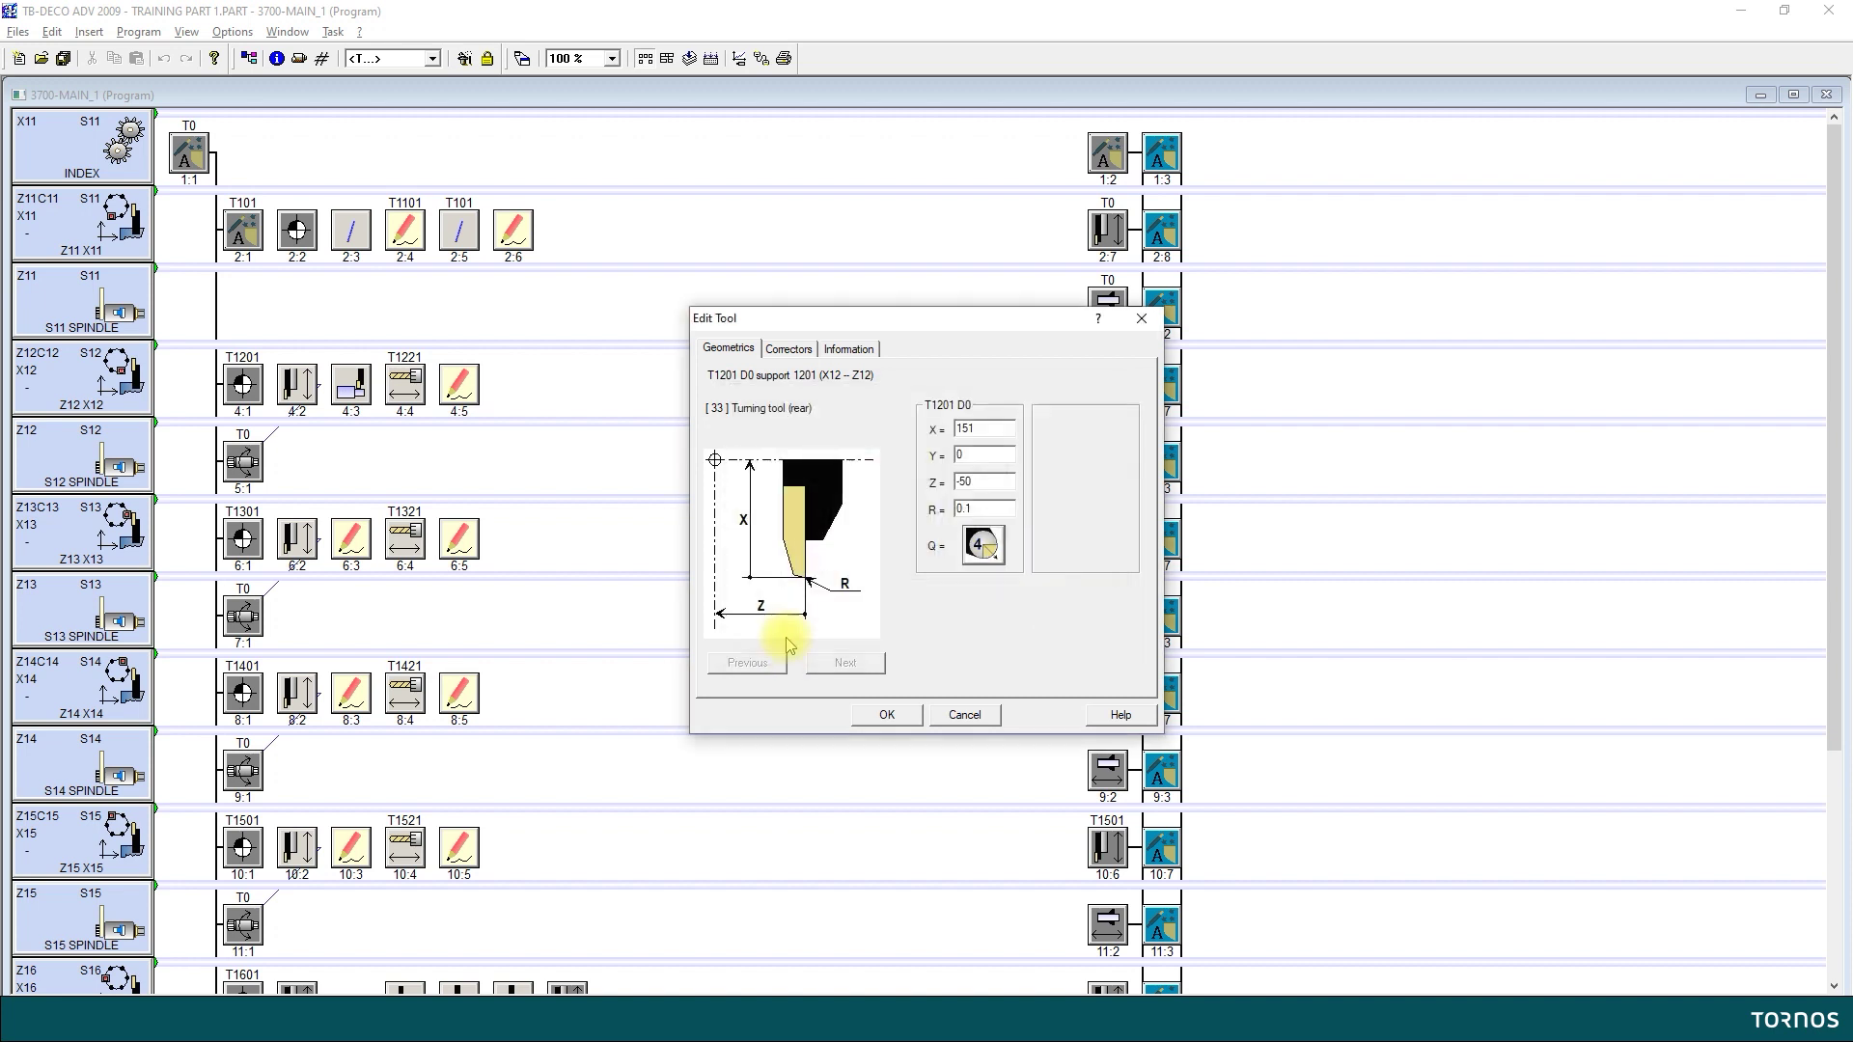
pyautogui.click(883, 715)
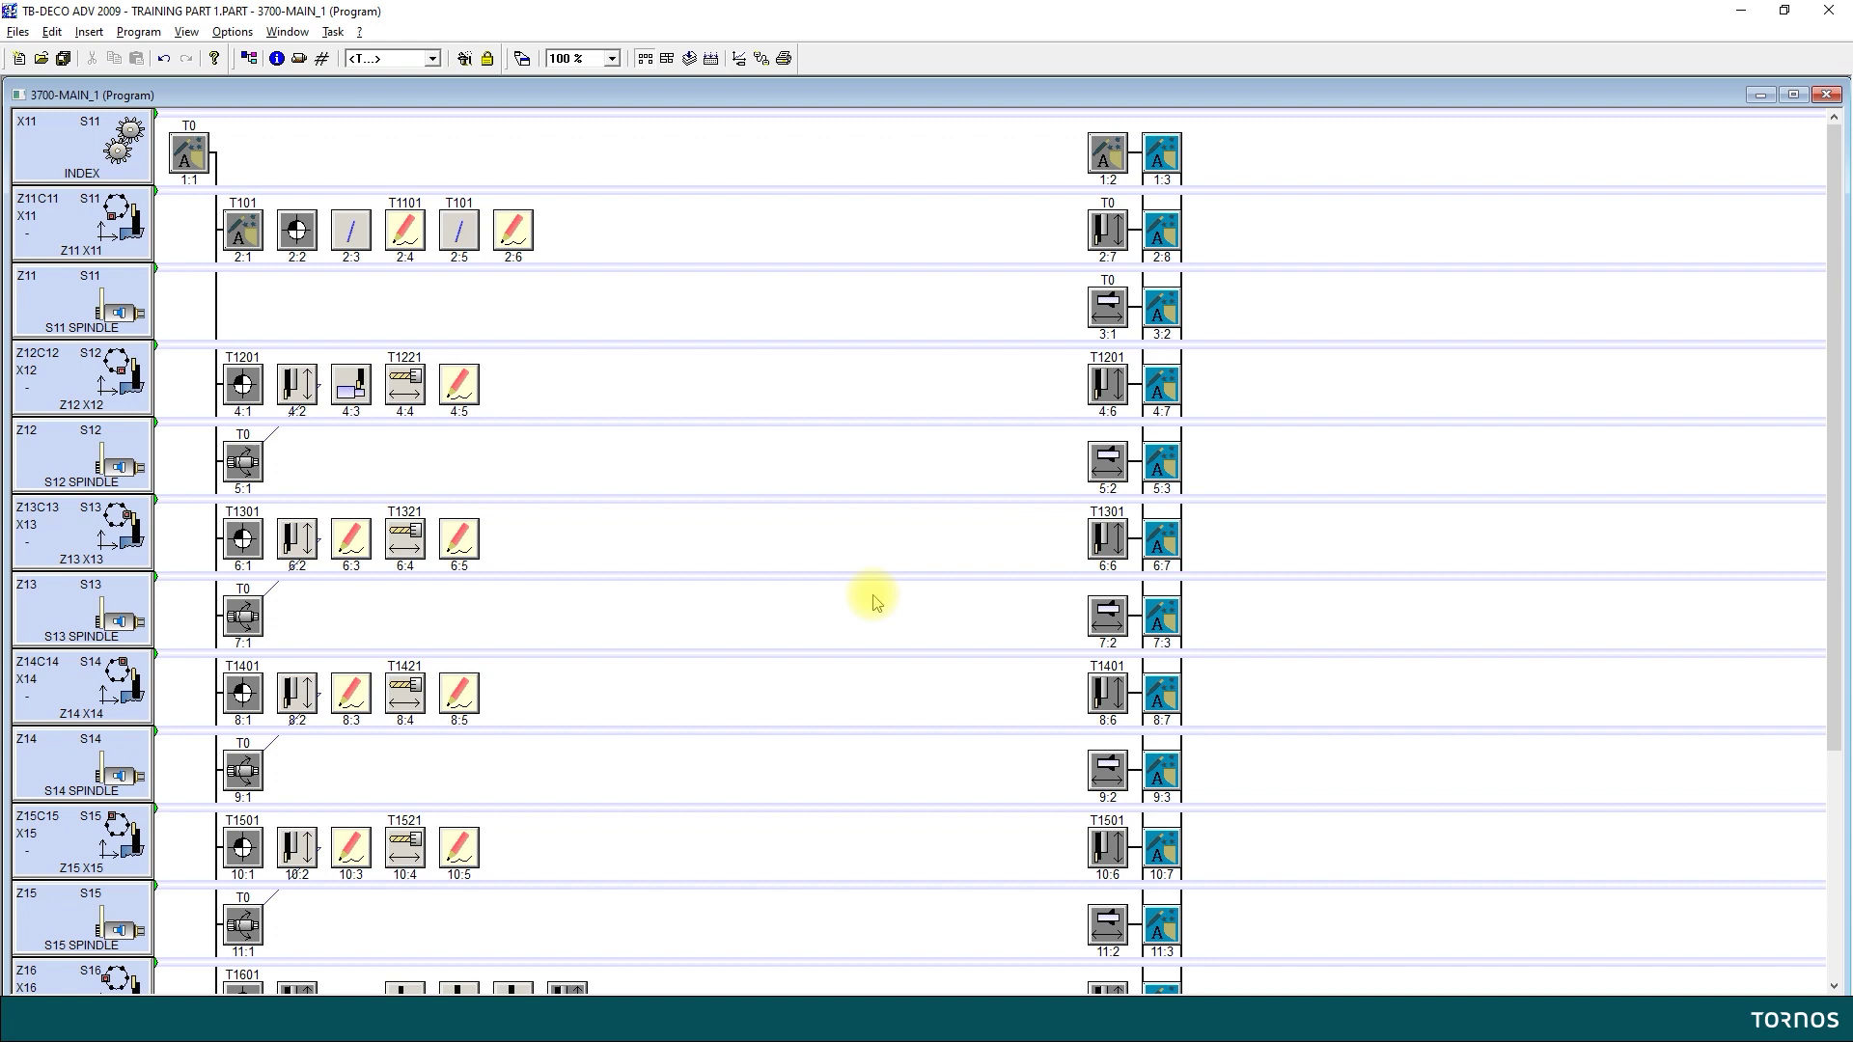
# Open the list of machine-specific programming help topics
pyautogui.click(359, 32)
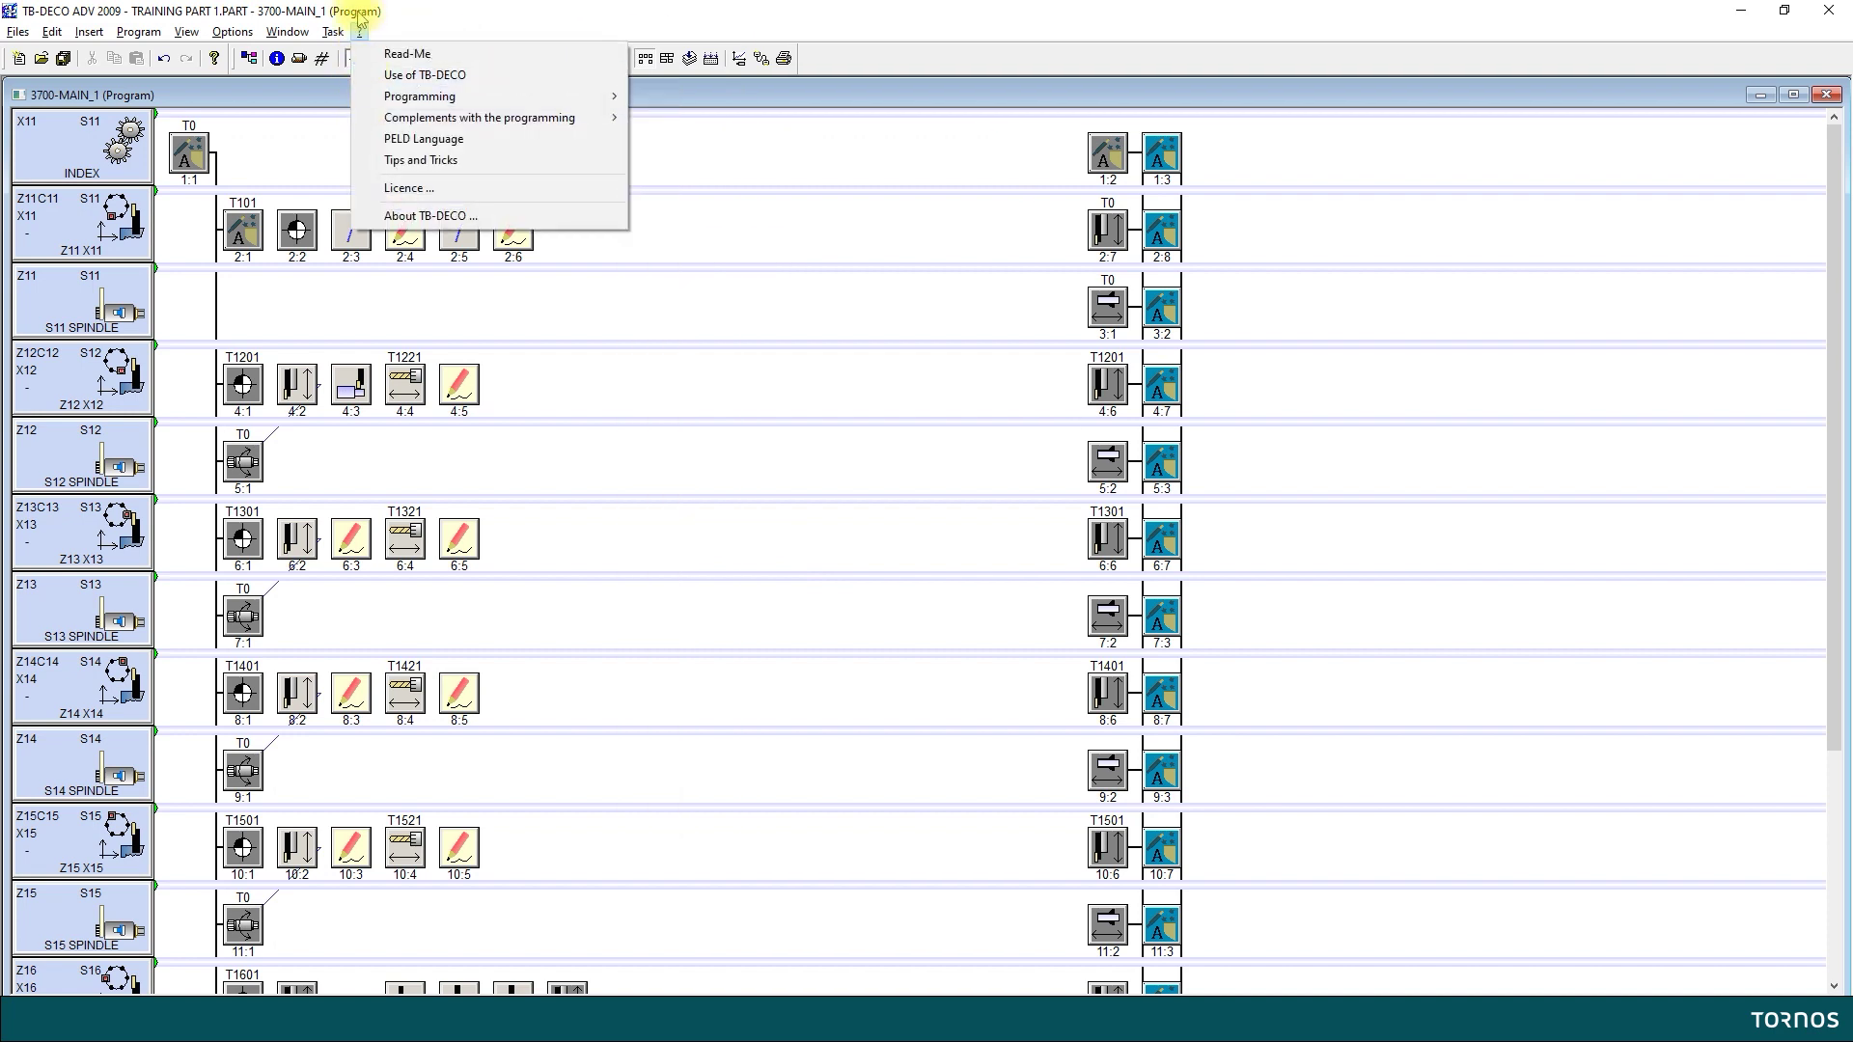
pyautogui.moveTo(487, 95)
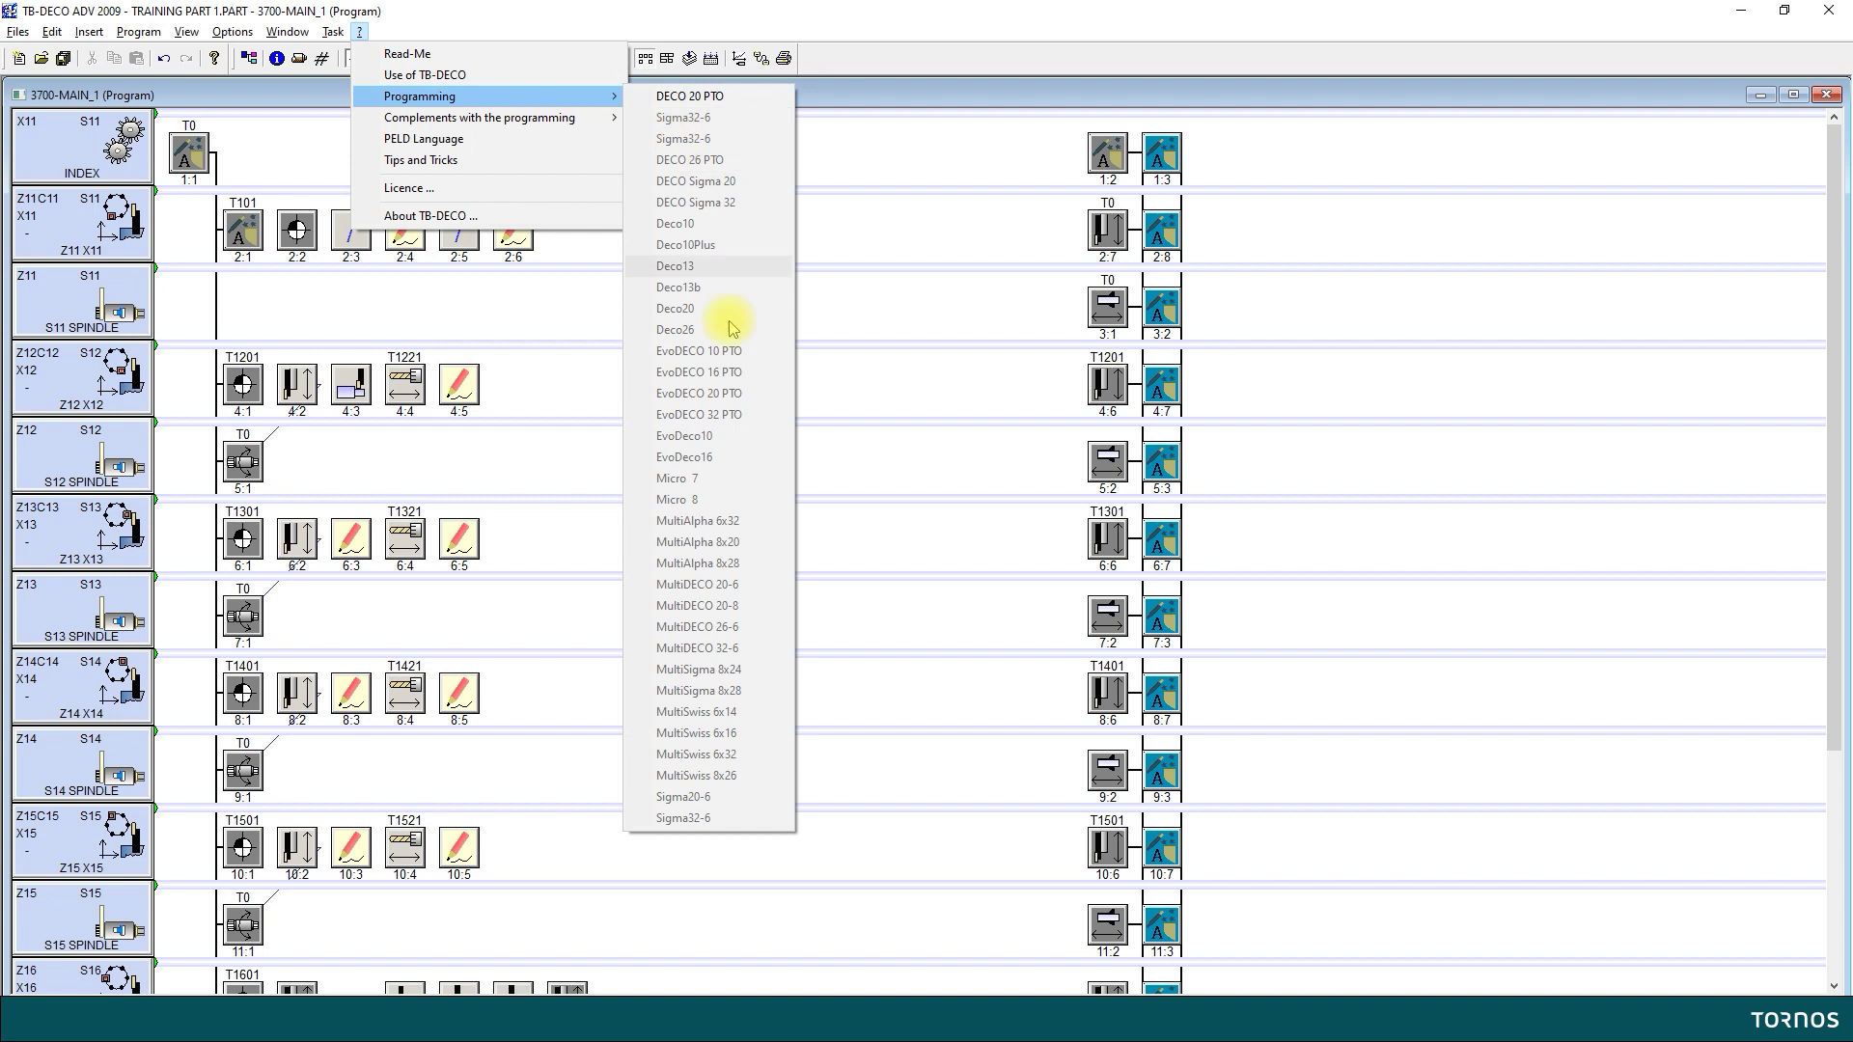